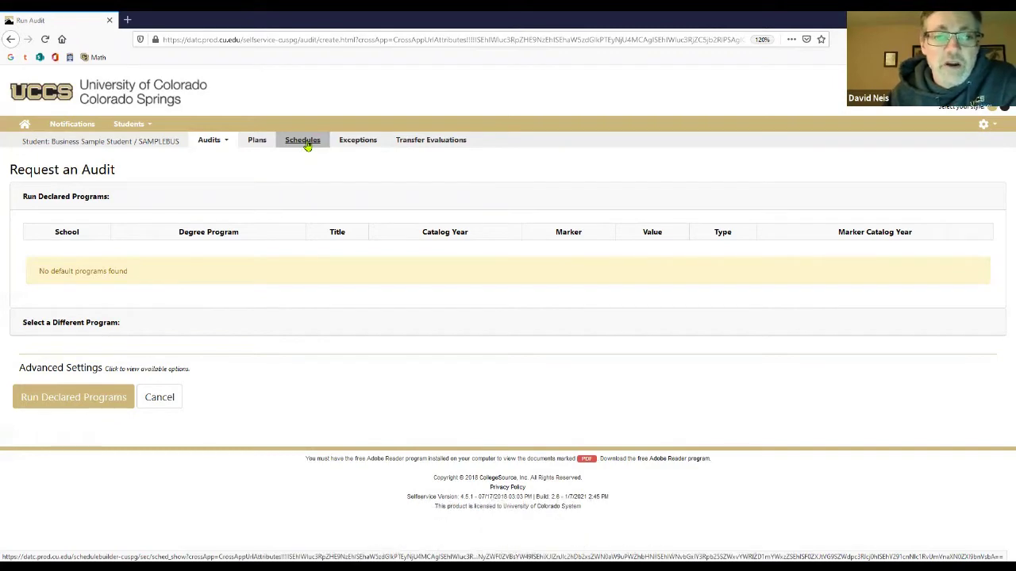
Step: Open the student's schedule builder and change the working term to Fall 2021
left_click(307, 145)
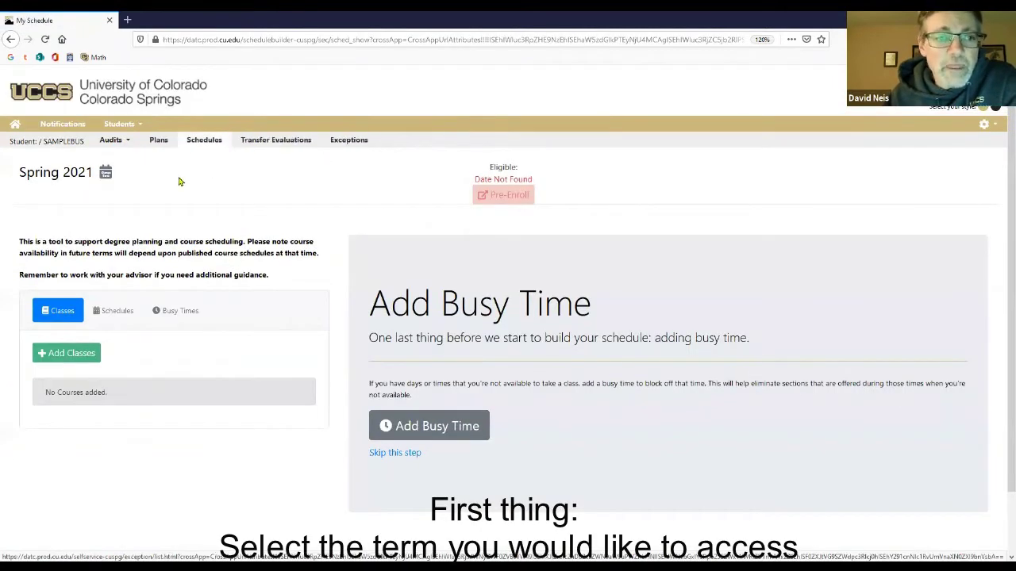
left_click(105, 173)
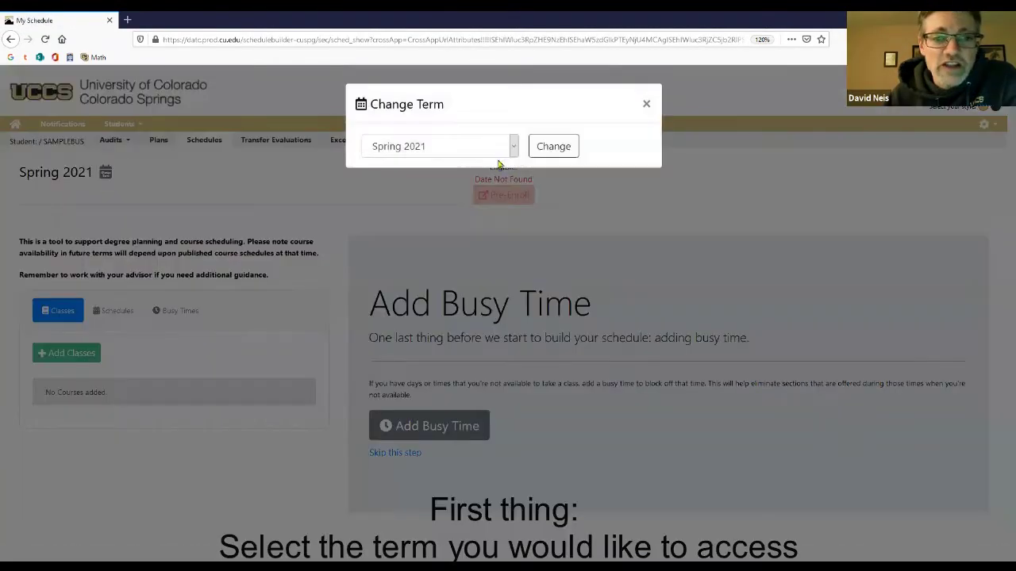
left_click(549, 151)
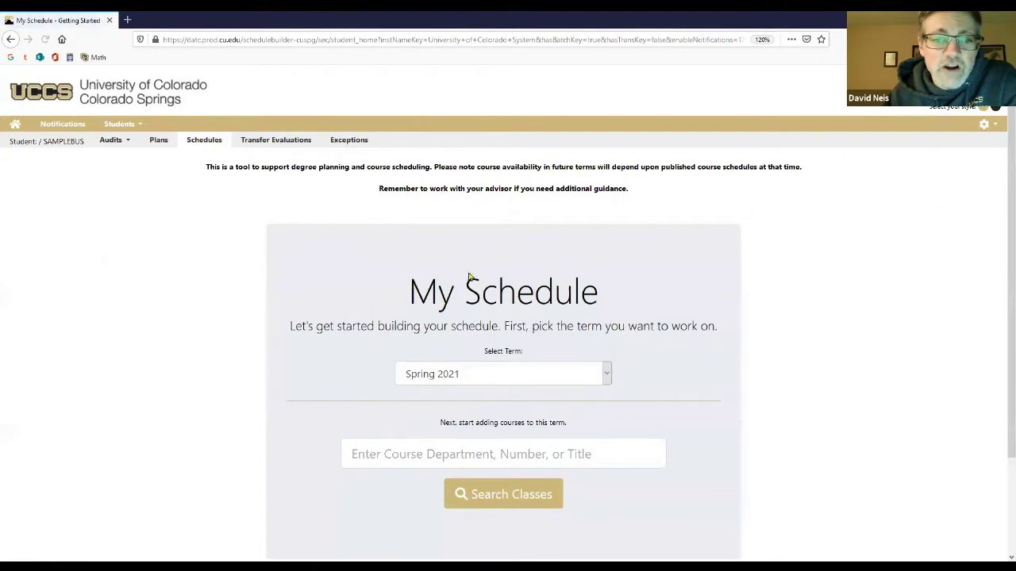
scroll(619, 286, "down", 3)
left_click(607, 263)
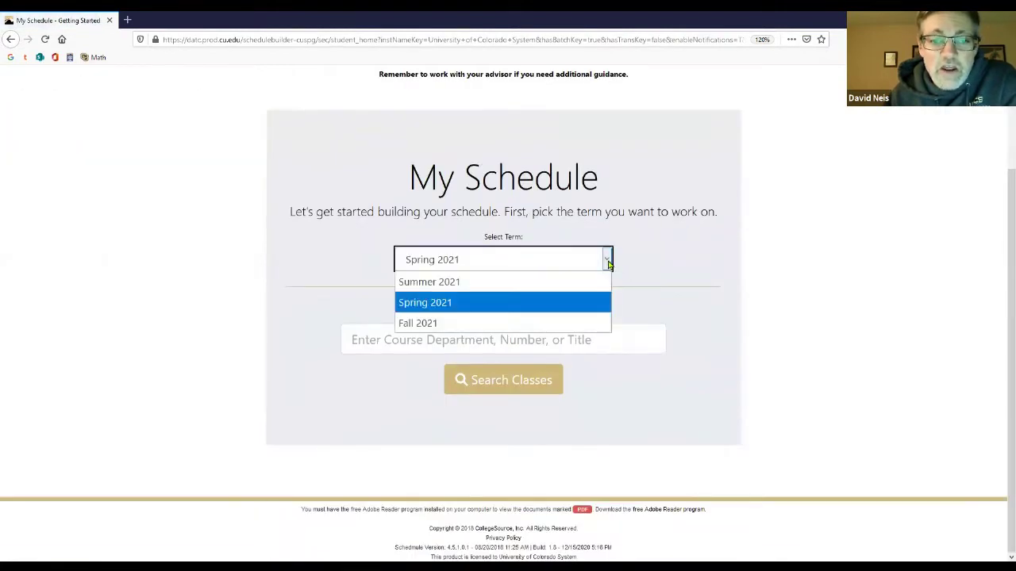
left_click(523, 323)
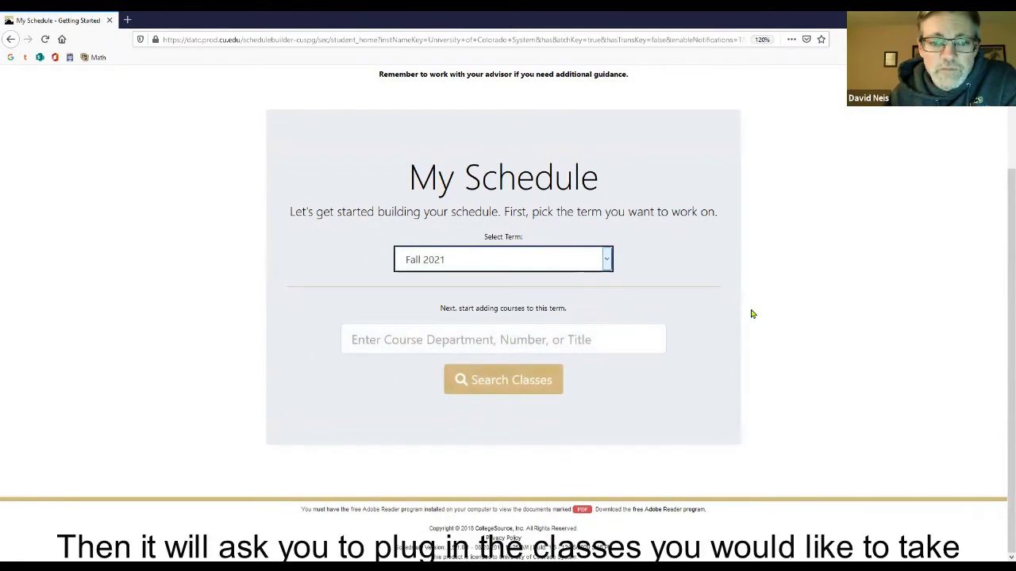
Step: Search for MATH 1120 and add Calc for Business & Economics to the Fall 2021 class list
left_click(499, 341)
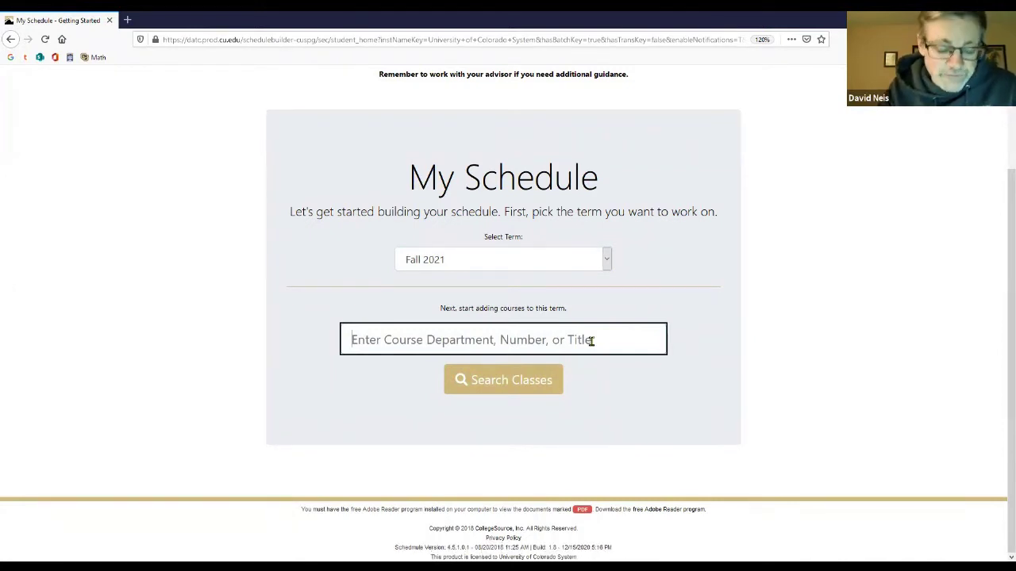
type("Math")
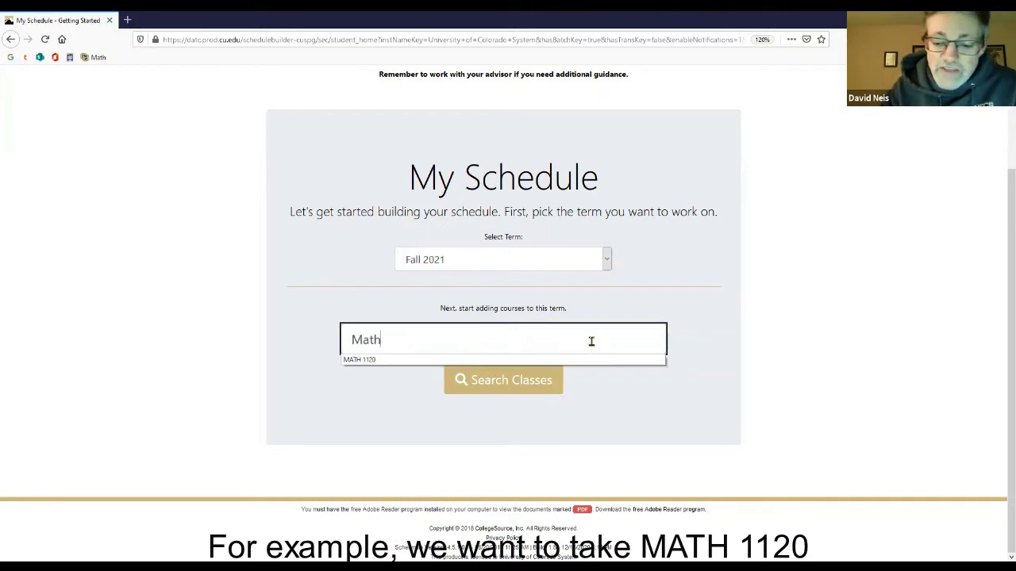
key("Down")
key("Return")
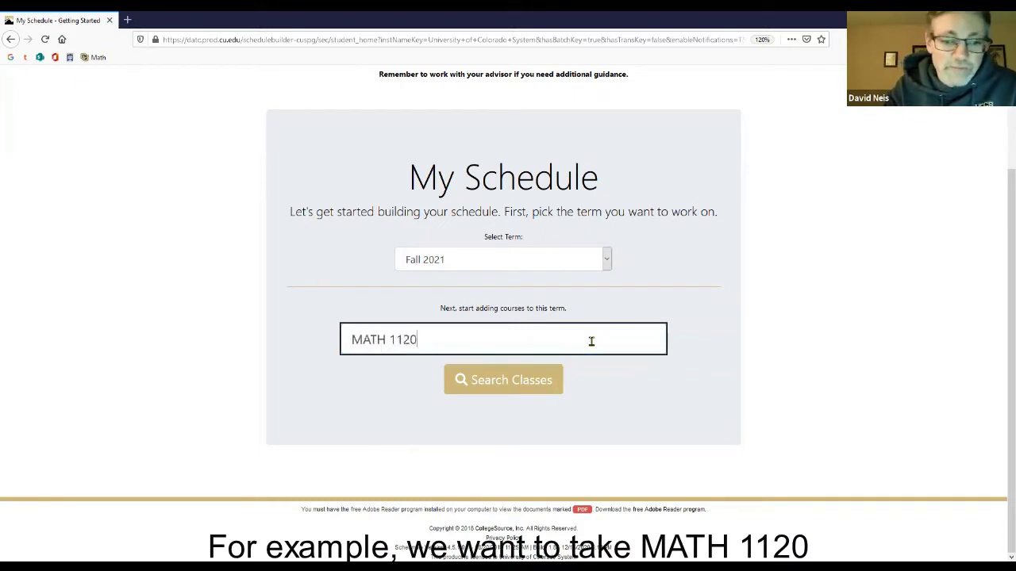
left_click(523, 374)
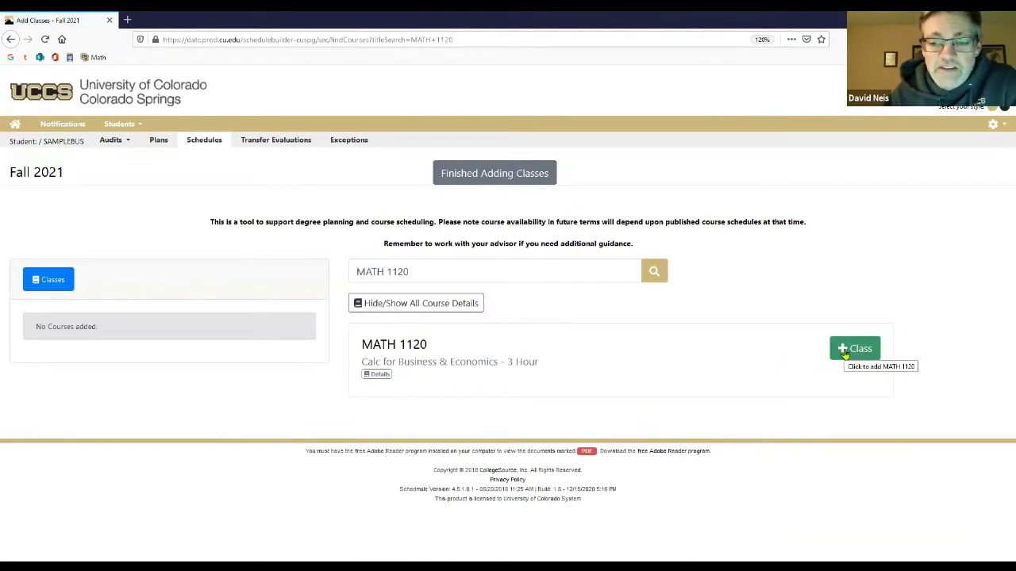
left_click(845, 354)
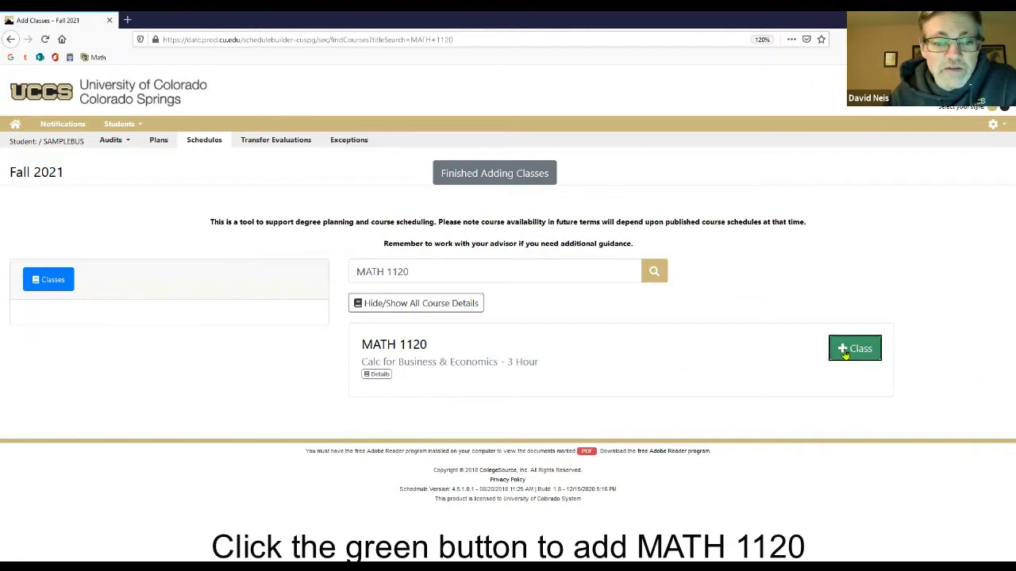
Step: Search for PES courses and add PES 1050 General Astronomy I and PES 1090 General Astronomy Laboratory I to the class list
double_click(534, 272)
left_click(534, 272)
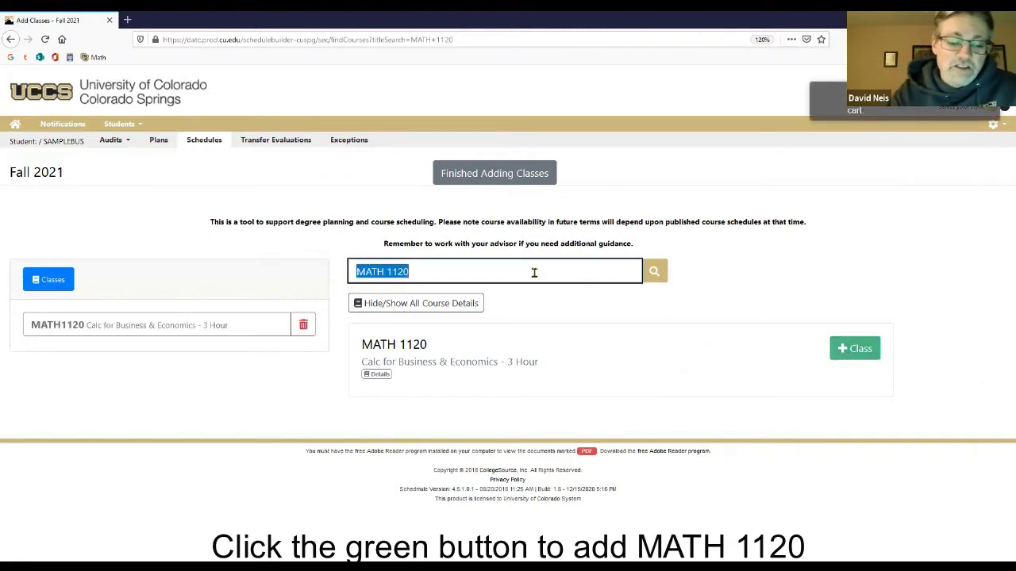
type("PES")
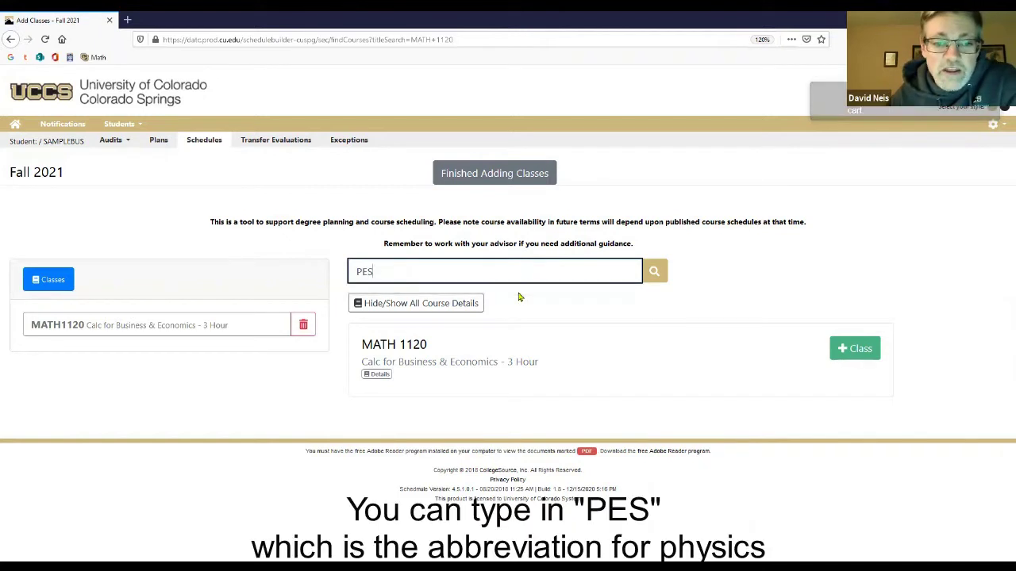
left_click(649, 272)
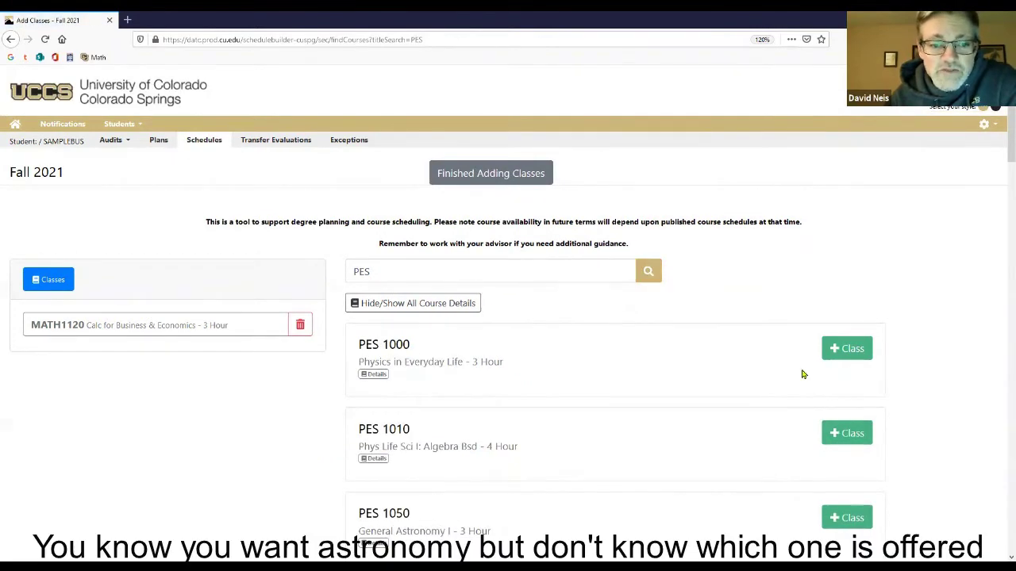
scroll(825, 381, "down", 3)
scroll(826, 381, "down", 3)
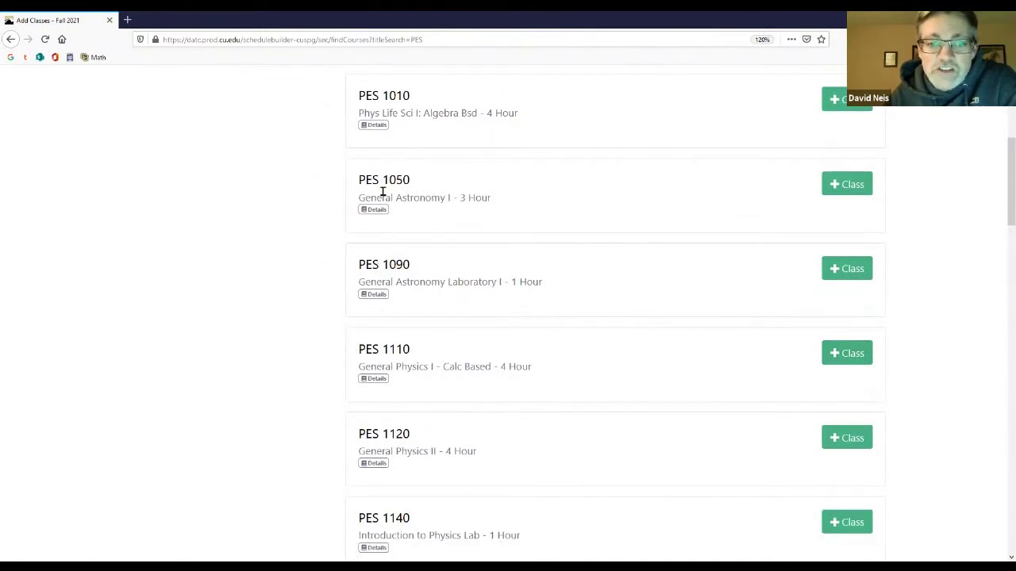
scroll(461, 212, "up", 1)
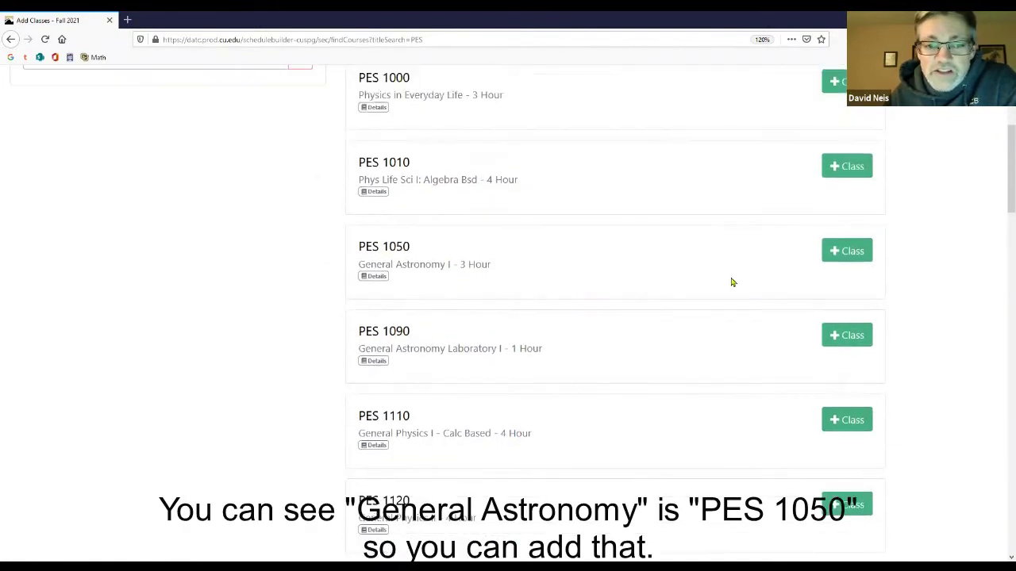
left_click(849, 251)
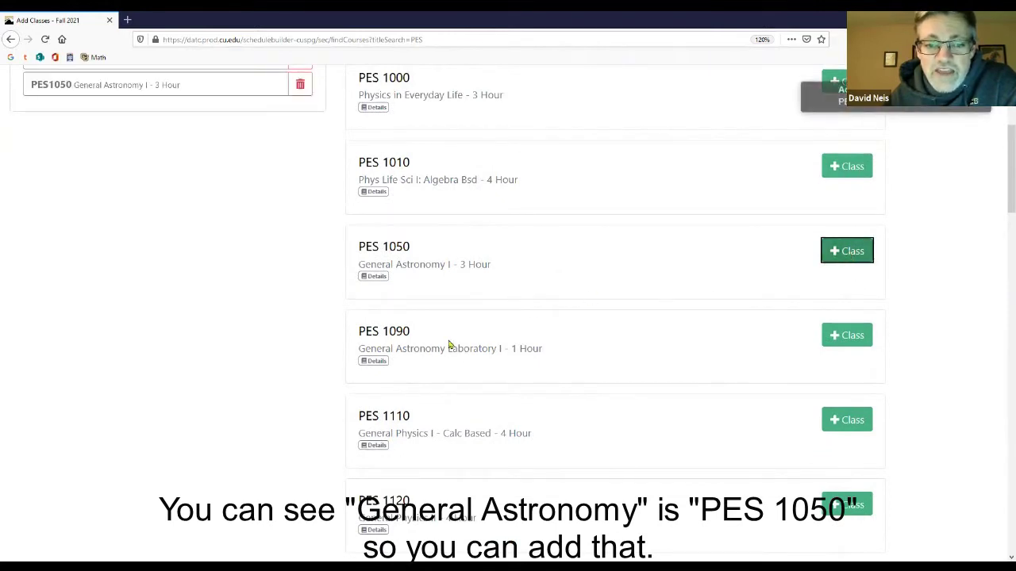
left_click(846, 336)
Step: Search for TCID 2080 and add Business & Admin Writing to the class list
scroll(597, 332, "up", 3)
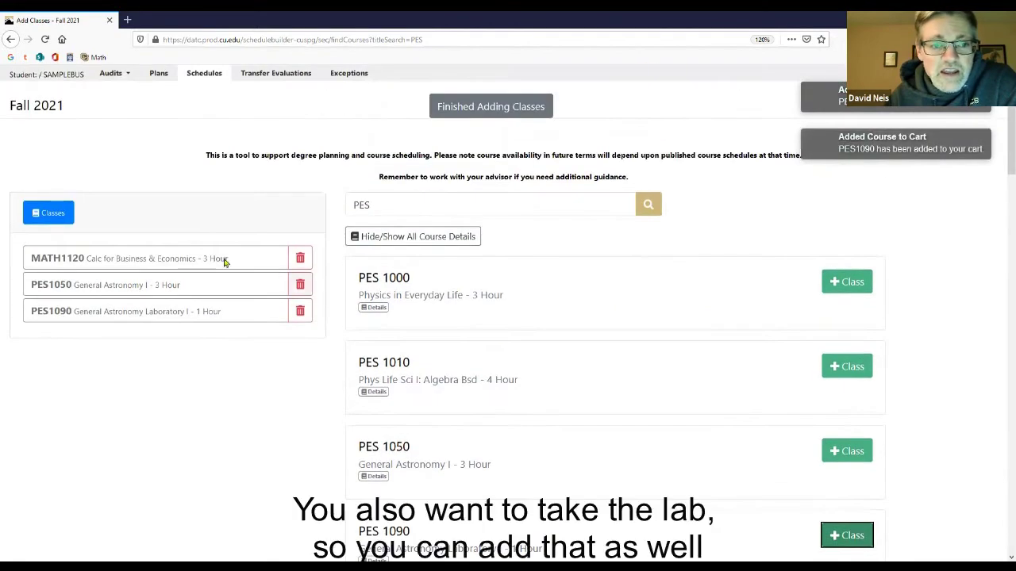
left_click(457, 203)
double_click(459, 205)
type("TCID 2080")
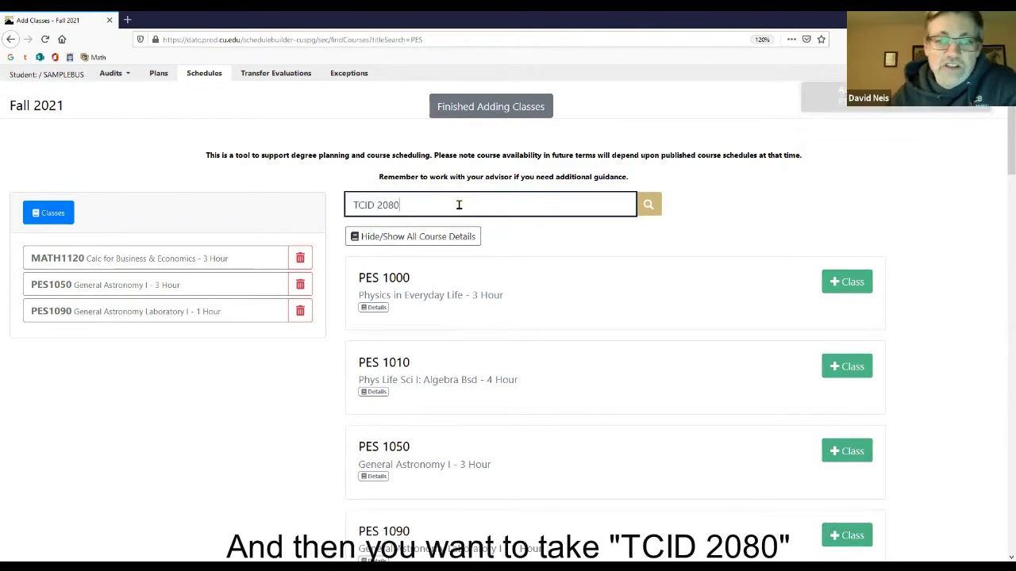
left_click(654, 211)
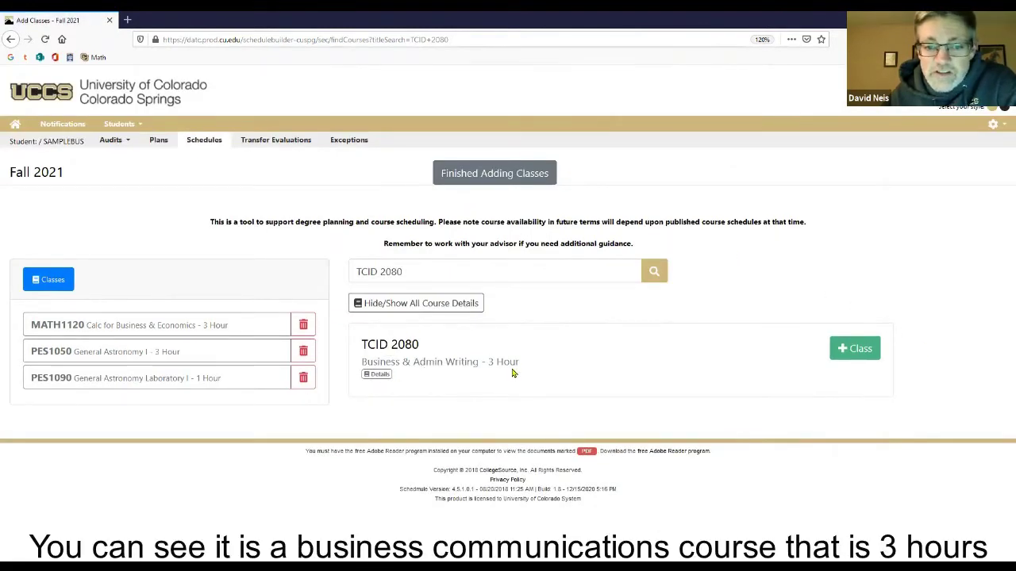
left_click(854, 349)
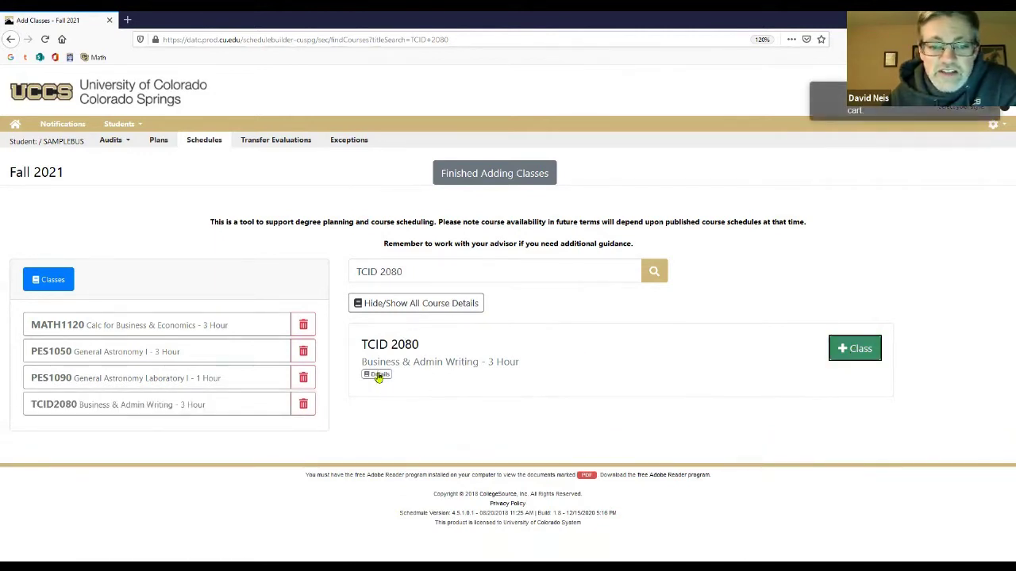
Step: Search for ACCT courses and add ACCT 2010 Intro to Financial Accounting to the class list
triple_click(487, 276)
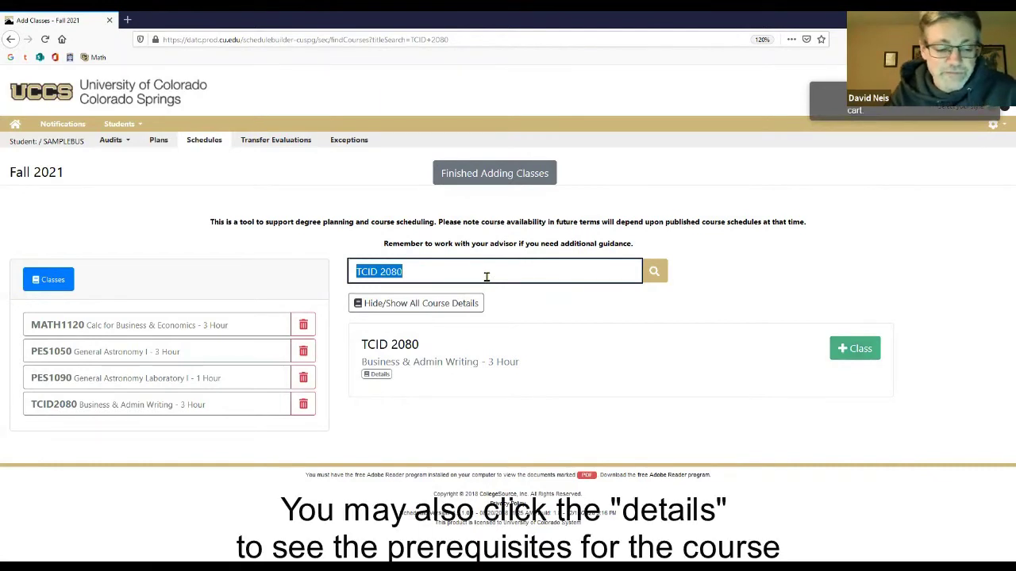
type("ACCT")
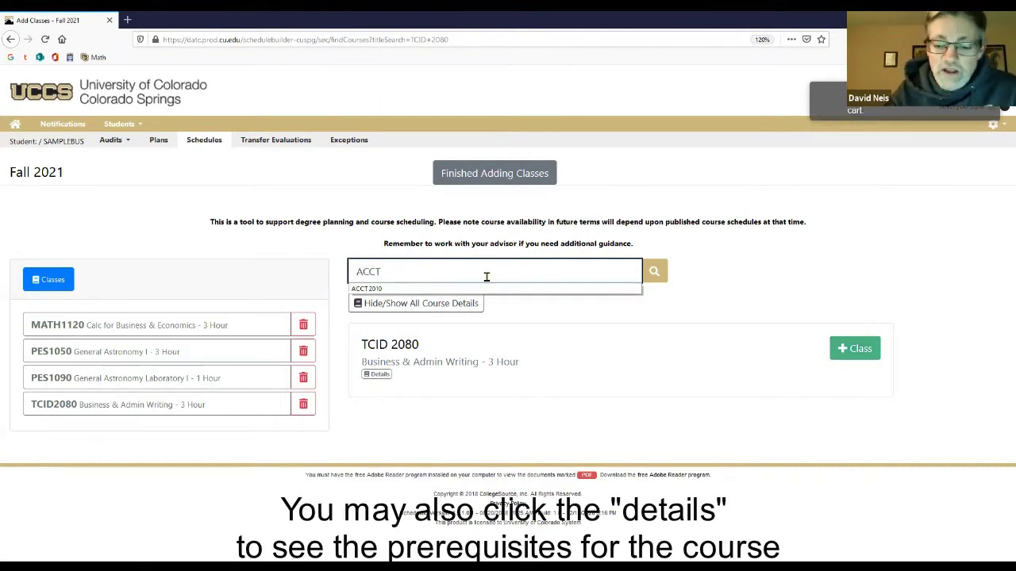
key("Return")
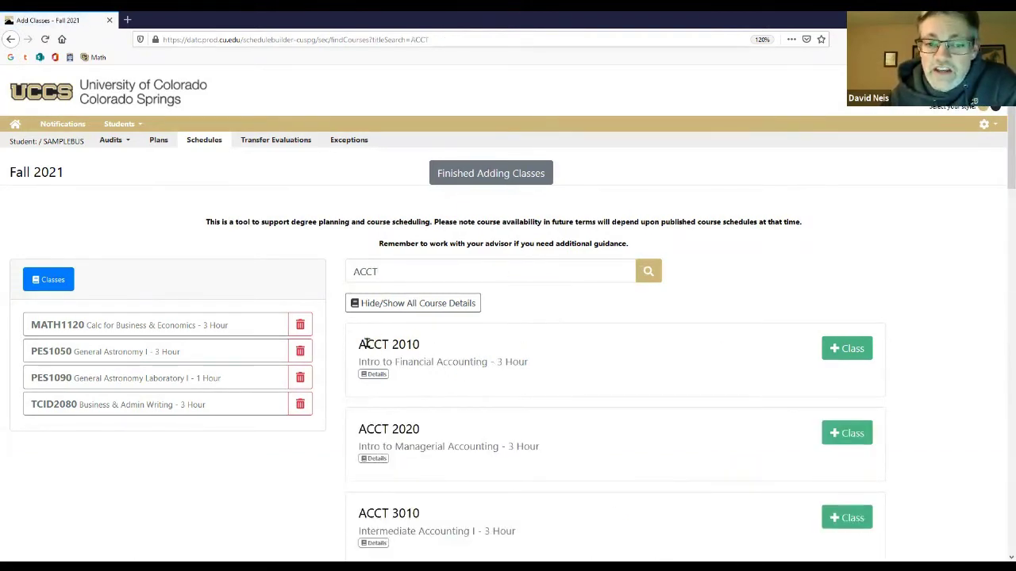
left_click(851, 350)
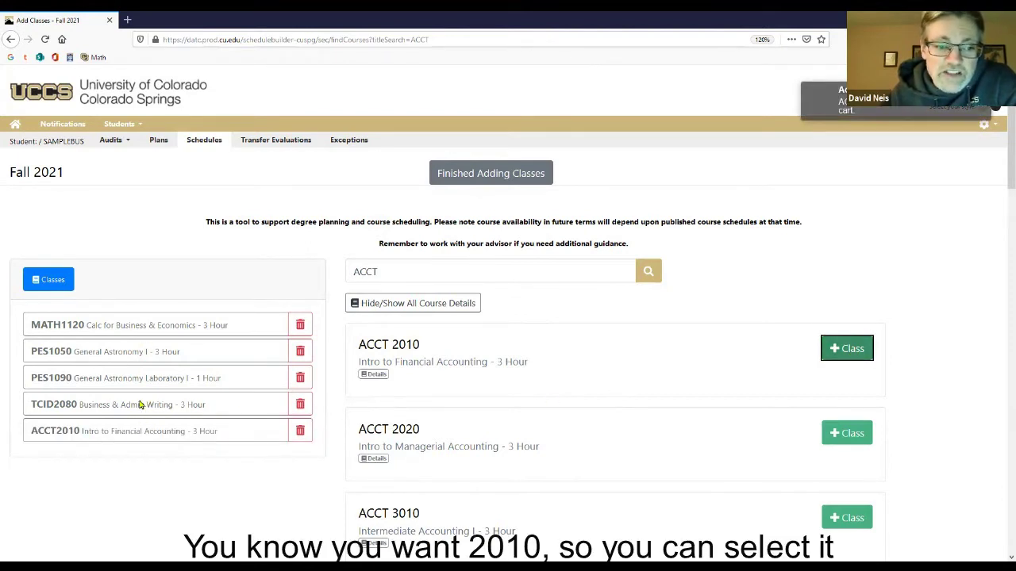
Step: Search for Blaw 2000, add Business Law to the class list and finish adding classes
double_click(402, 270)
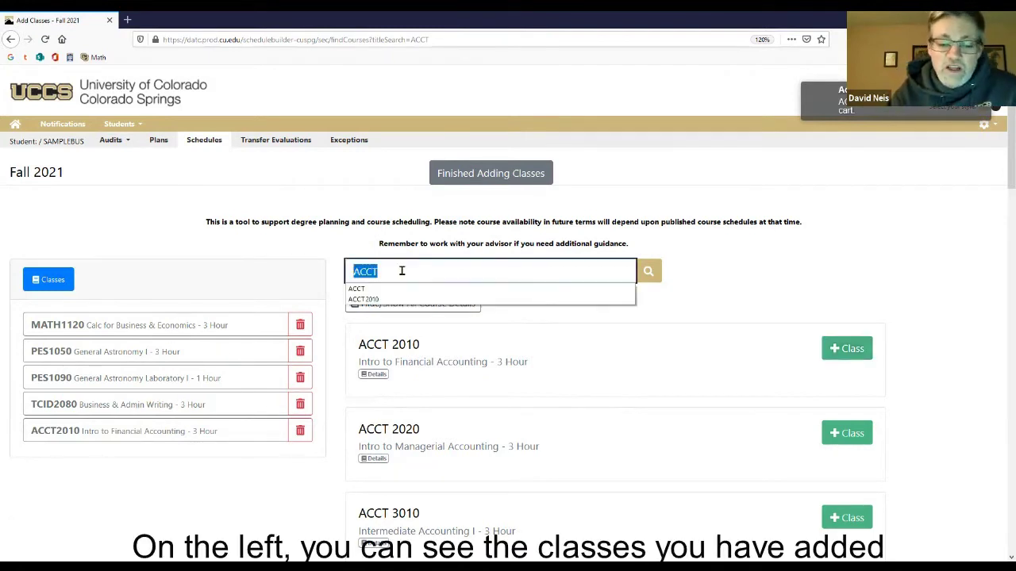
type("BL")
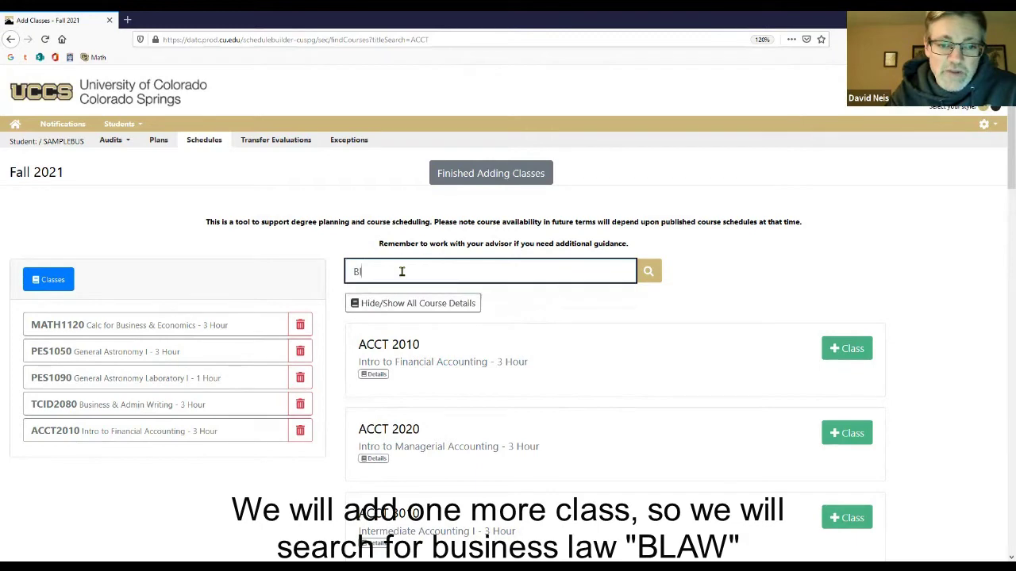
type("aw")
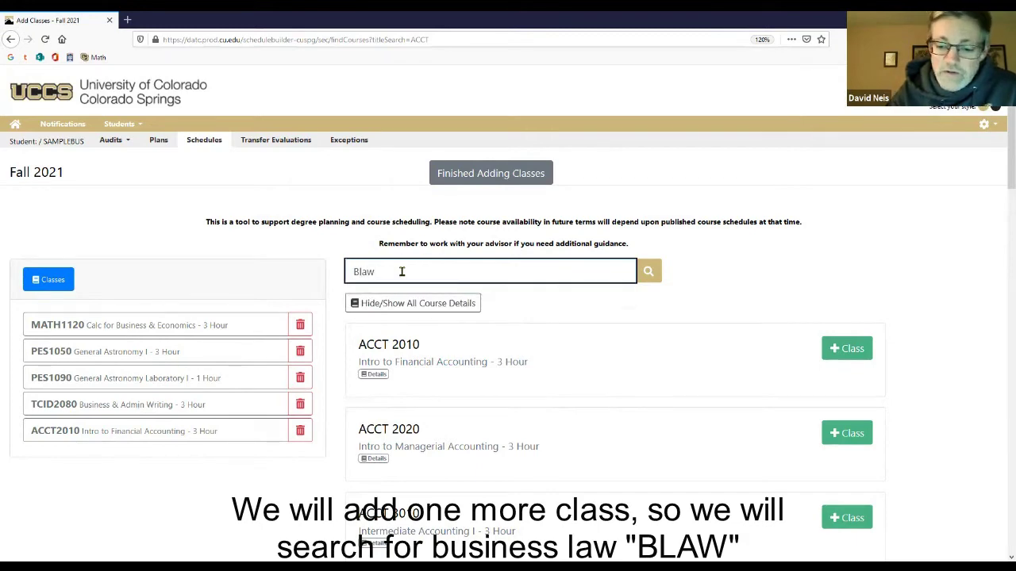
type(" 2000")
key("Return")
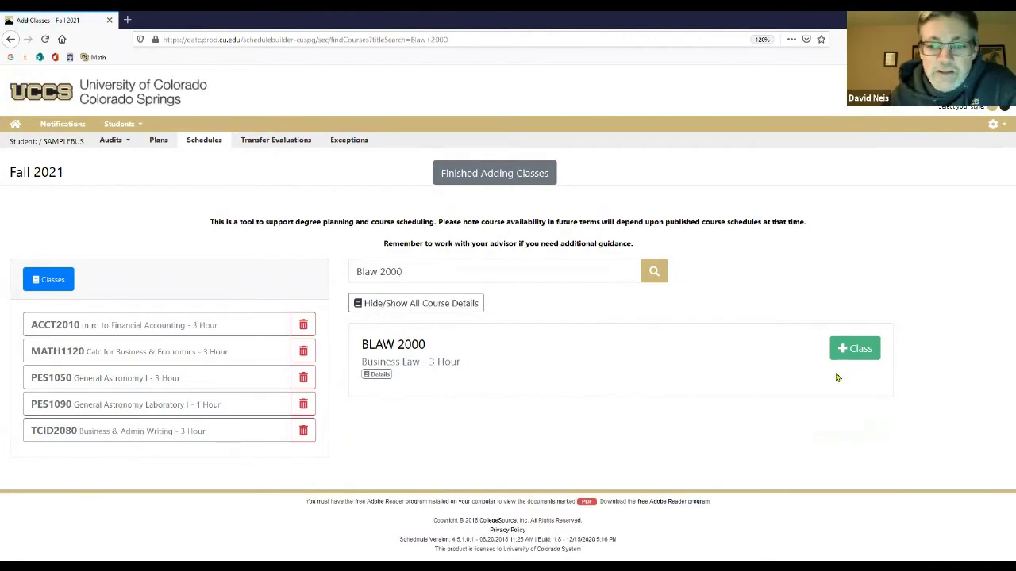
left_click(847, 350)
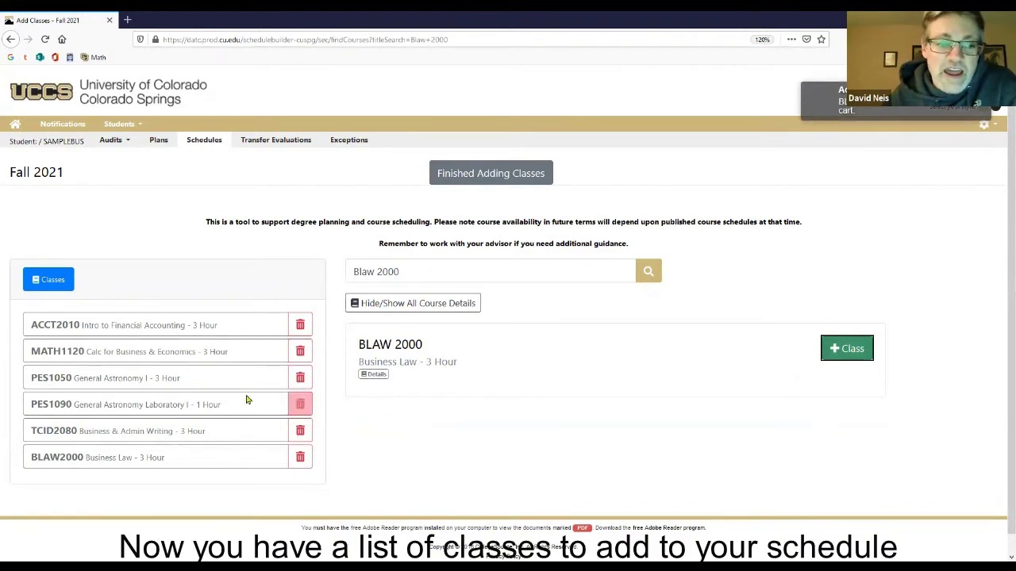
left_click(463, 173)
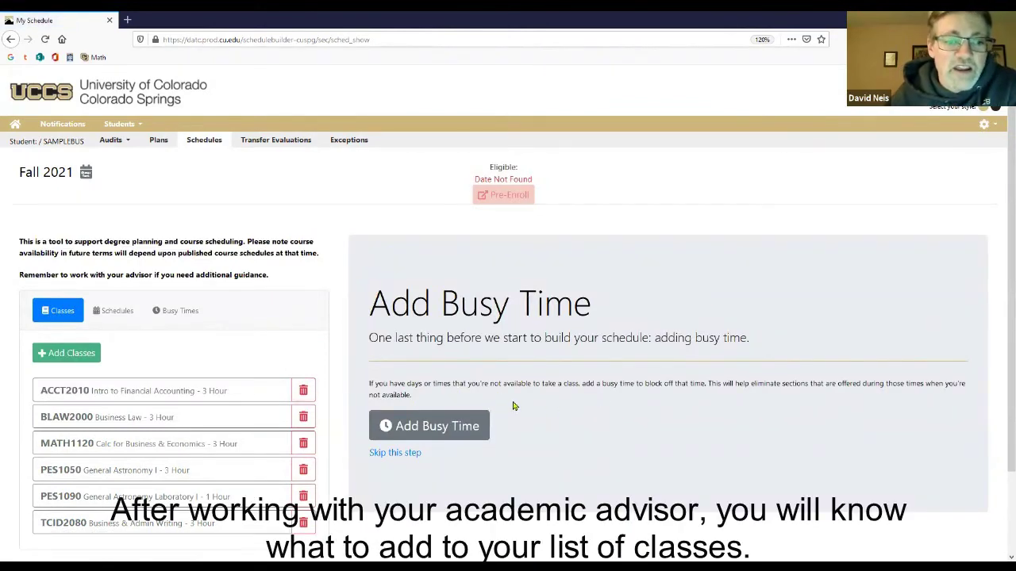
Step: Start a new busy time entry and select Friday, Saturday and Sunday as its days of the week
scroll(508, 411, "down", 2)
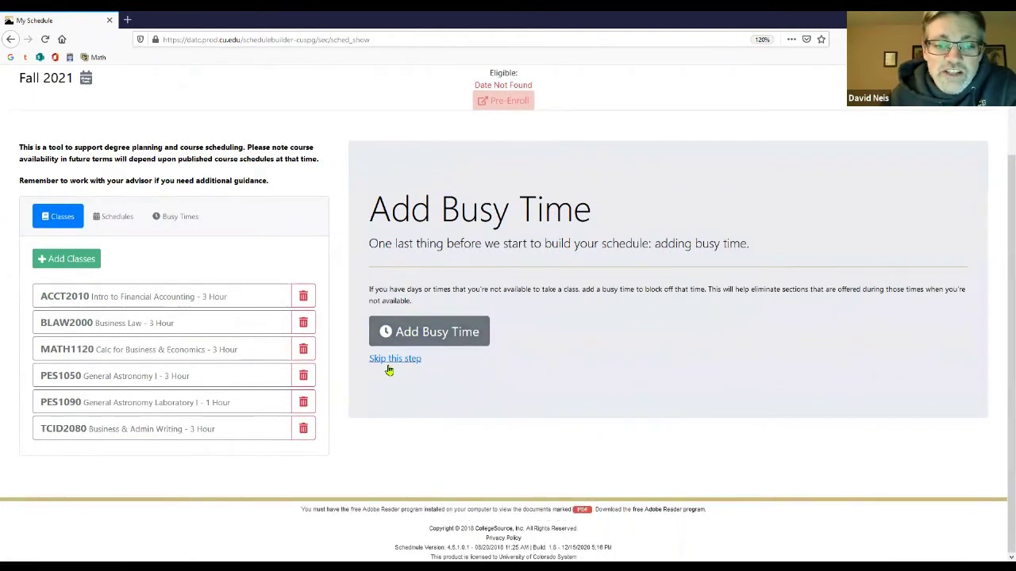
left_click(423, 334)
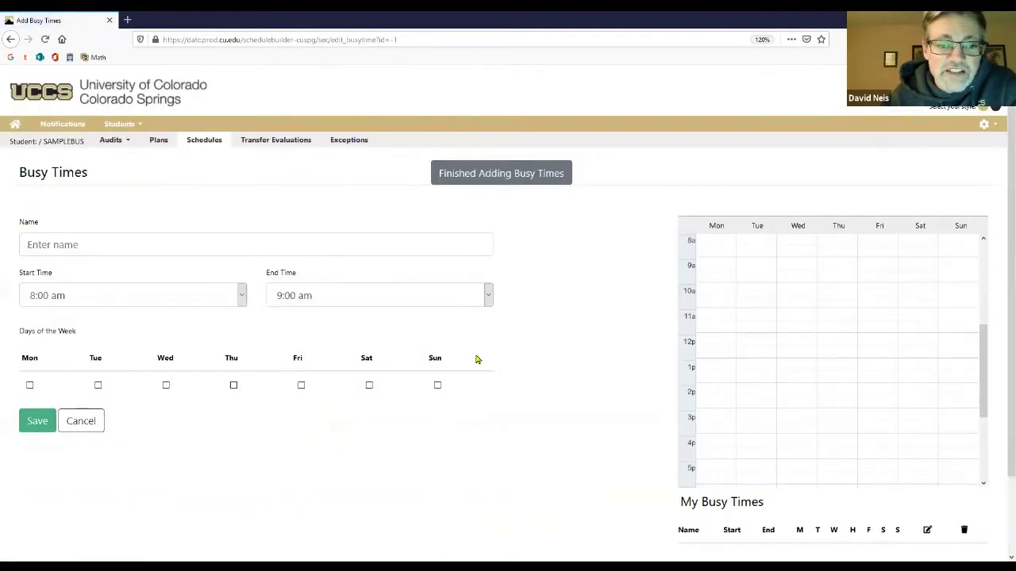
scroll(476, 360, "down", 1)
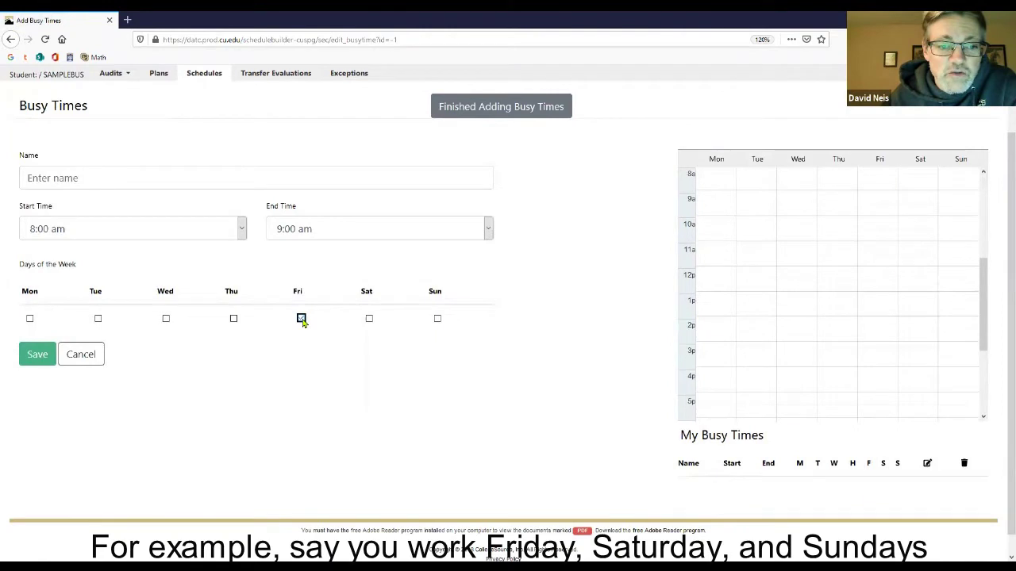
left_click(368, 319)
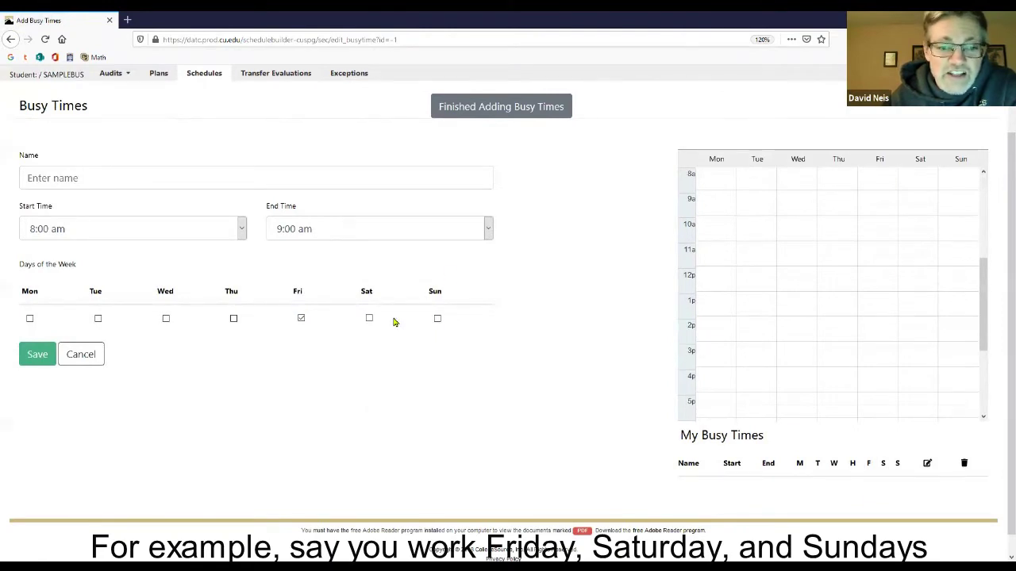
left_click(435, 321)
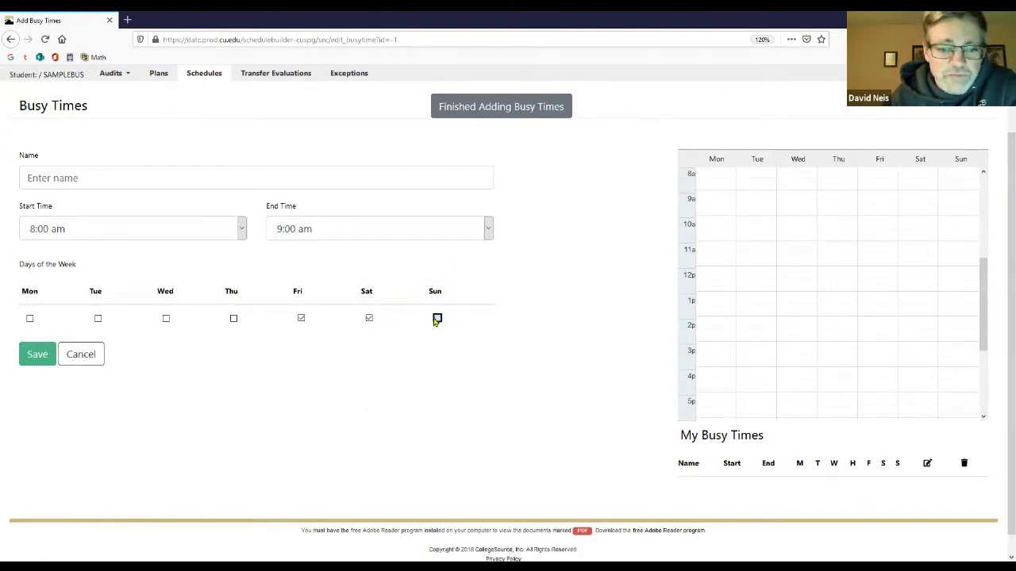
Step: Name the busy time Work, set its end time to 11:00 pm and save it
left_click(172, 184)
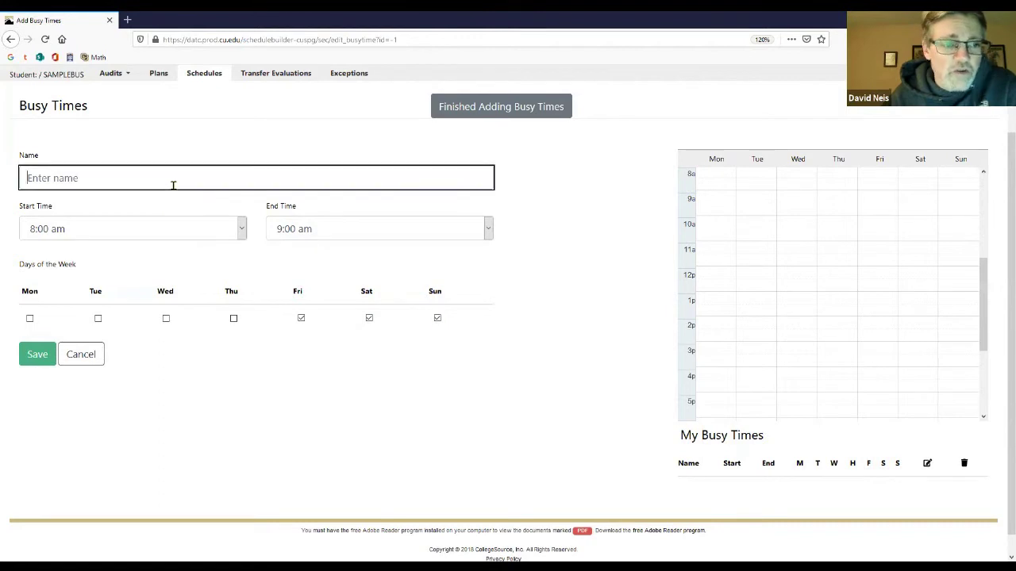
type("W")
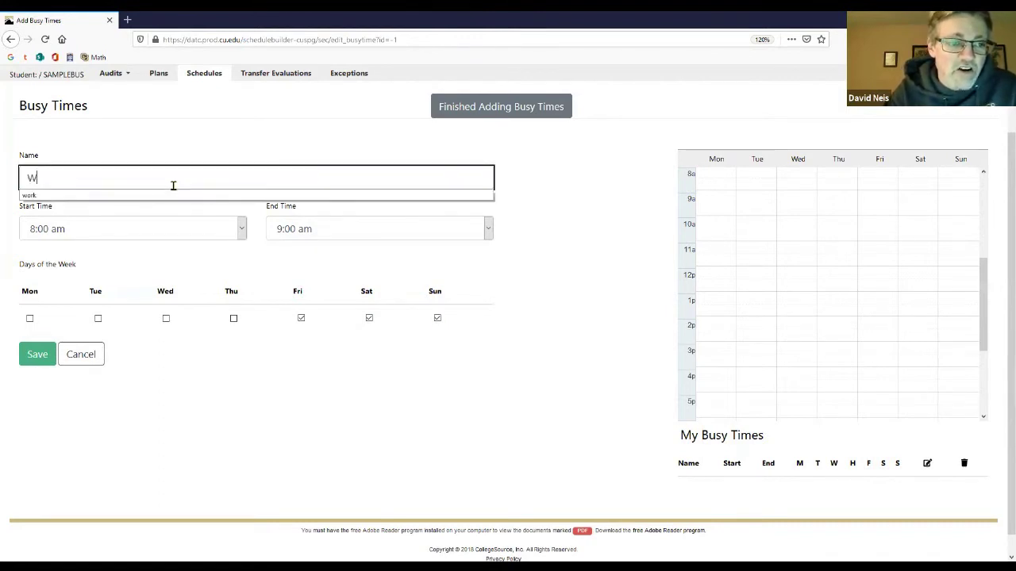
type("ok")
type("rk")
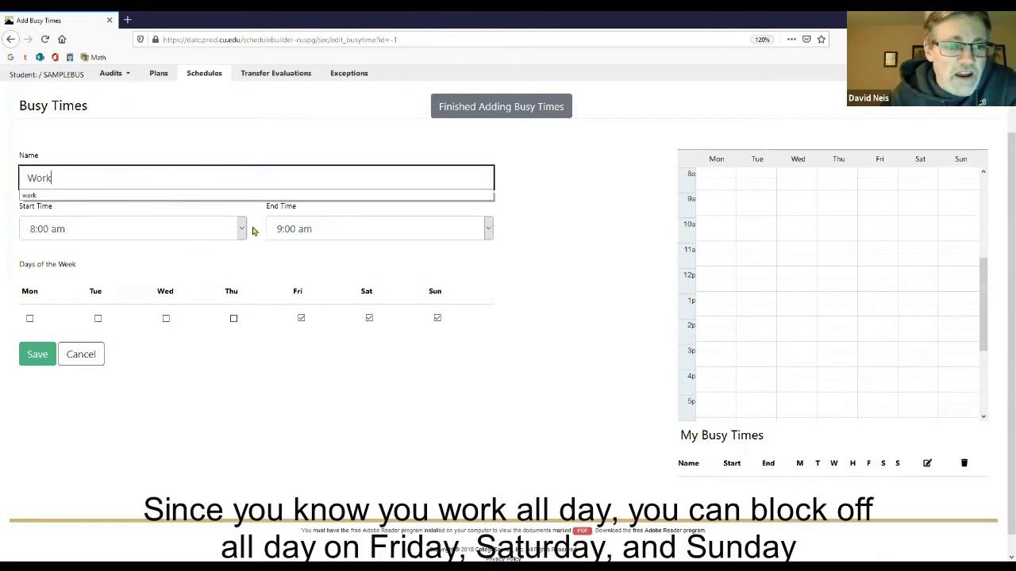
left_click(490, 230)
scroll(392, 400, "down", 10)
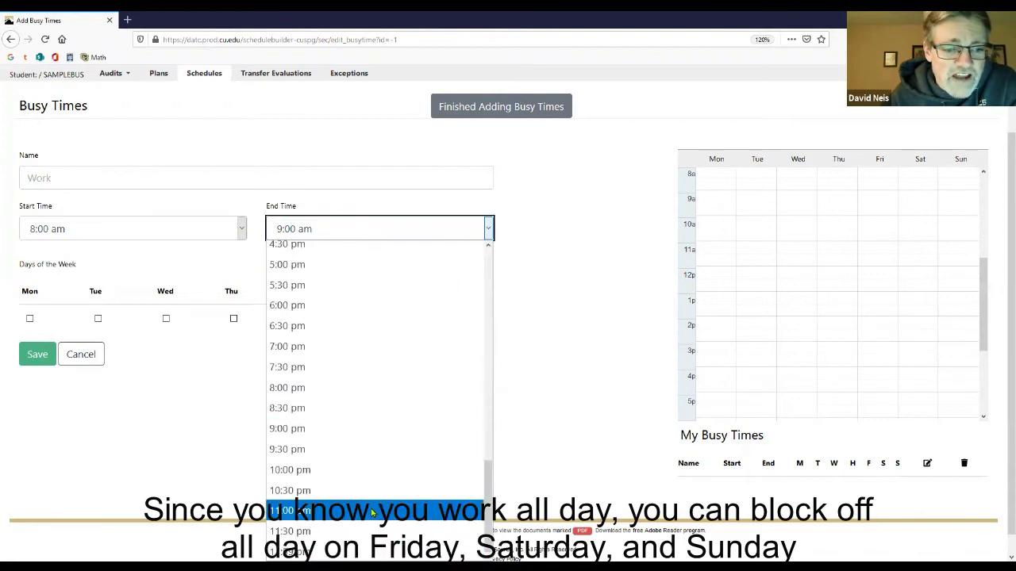
left_click(371, 512)
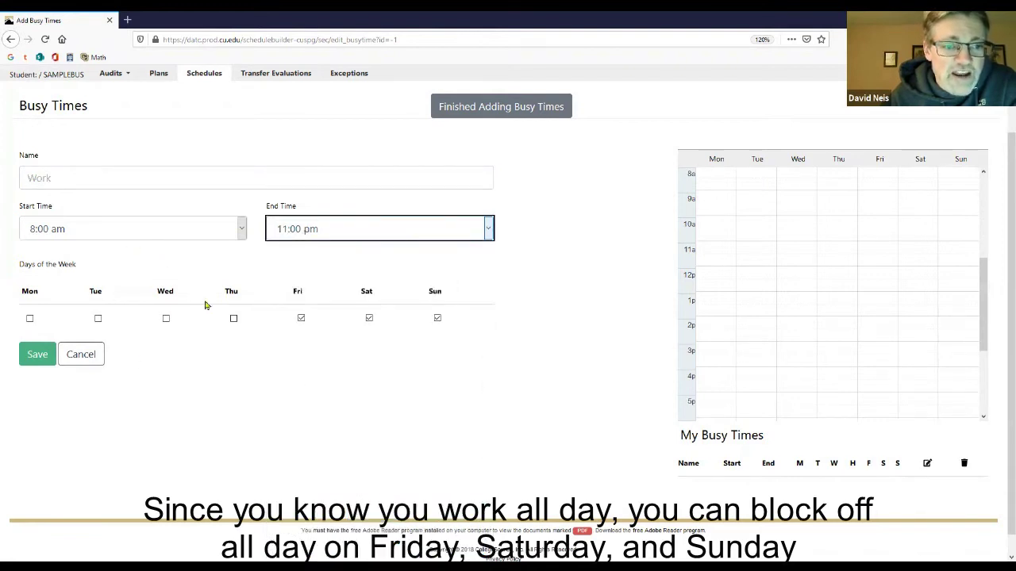
left_click(39, 359)
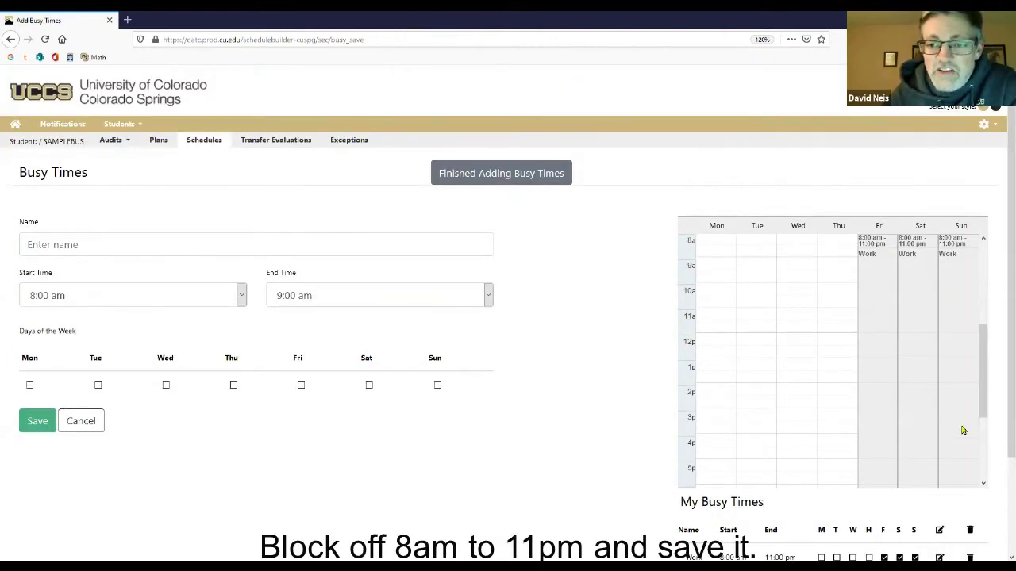
Step: Add and save a busy time named Meeting on Wednesday from 5:00 pm to 8:00 pm
left_click(110, 244)
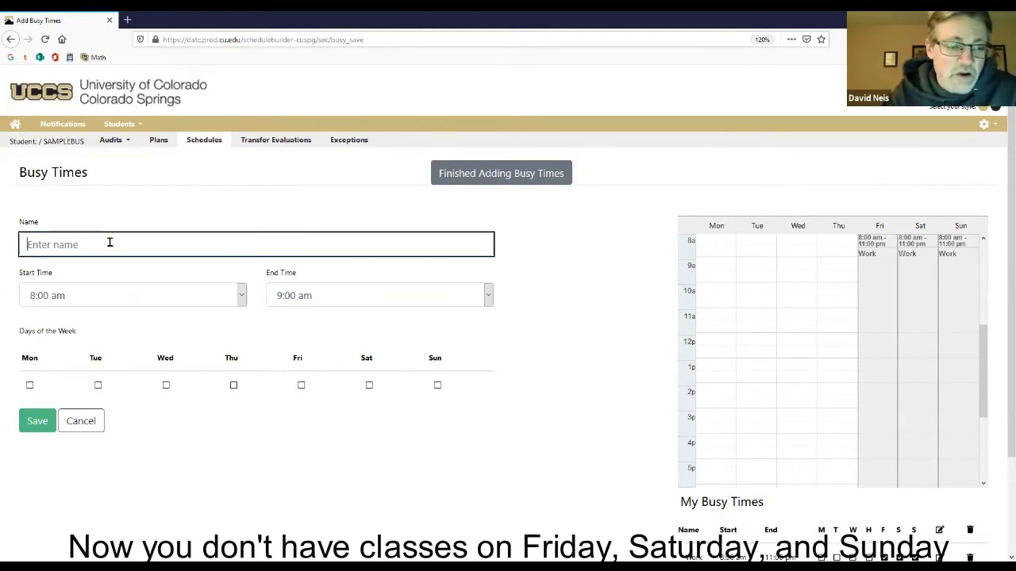
type("Meeting")
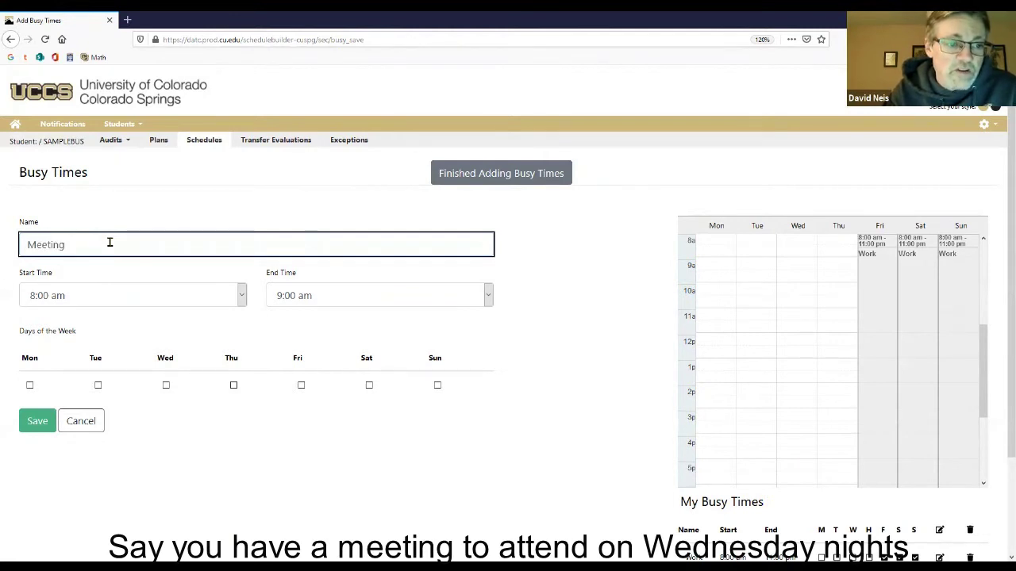
left_click(165, 386)
left_click(241, 301)
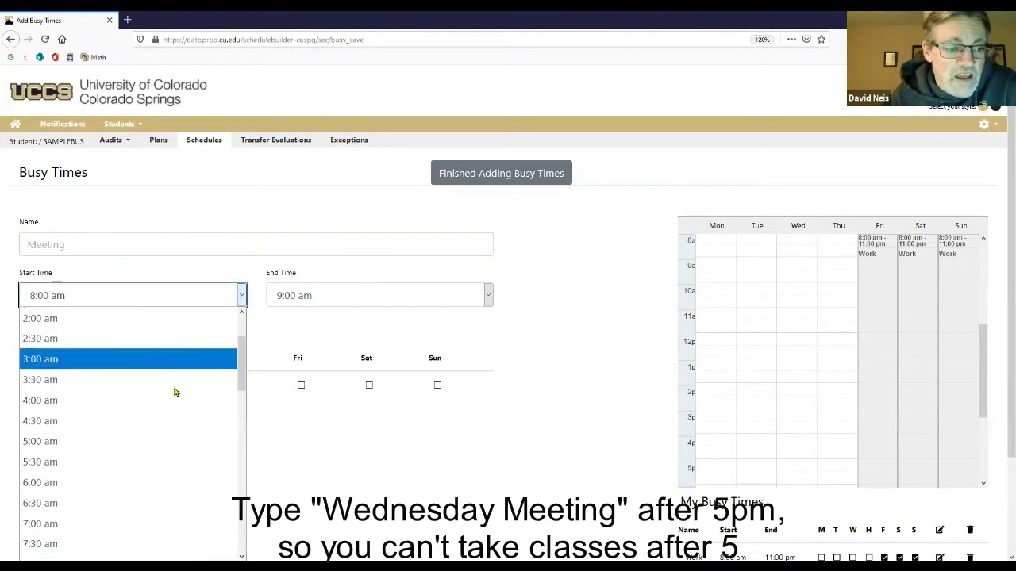
key("5")
scroll(156, 441, "down", 7)
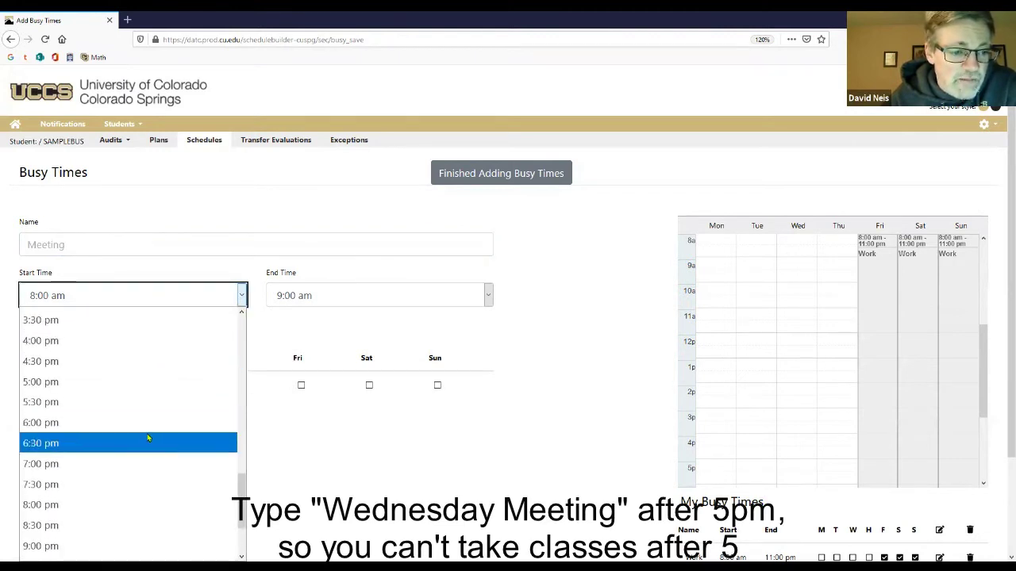
left_click(145, 385)
left_click(488, 295)
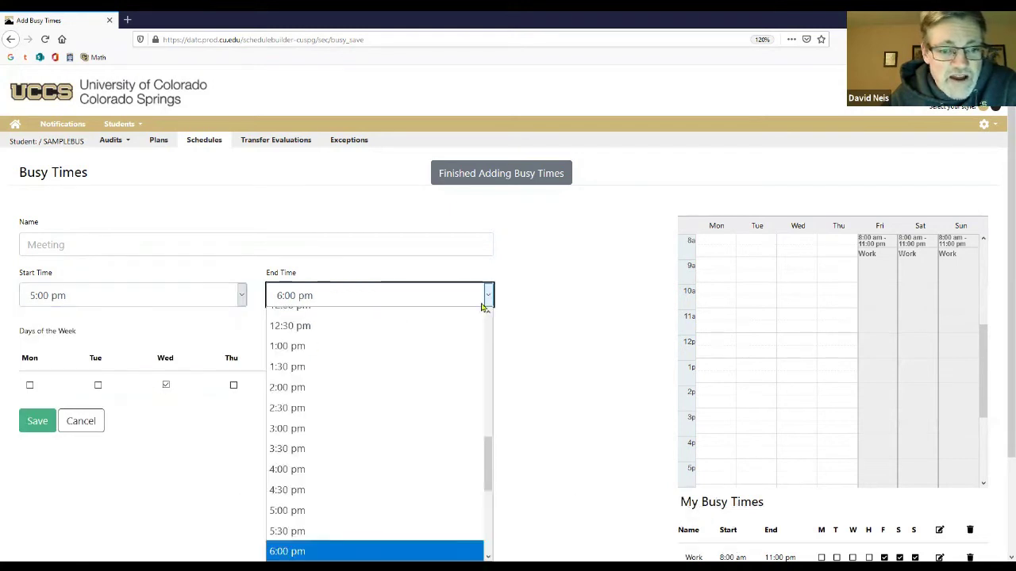
scroll(402, 436, "down", 3)
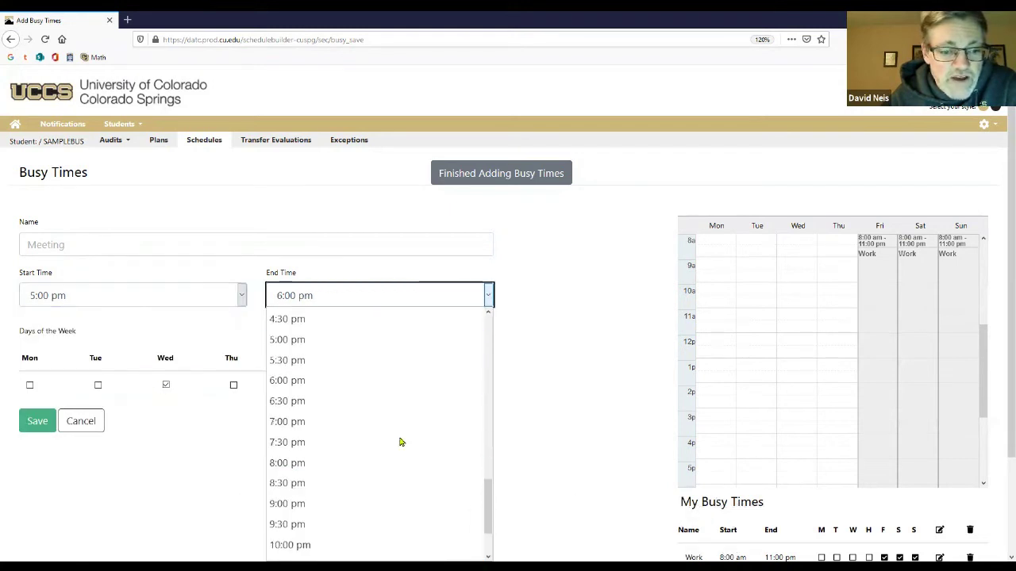
left_click(357, 463)
left_click(36, 426)
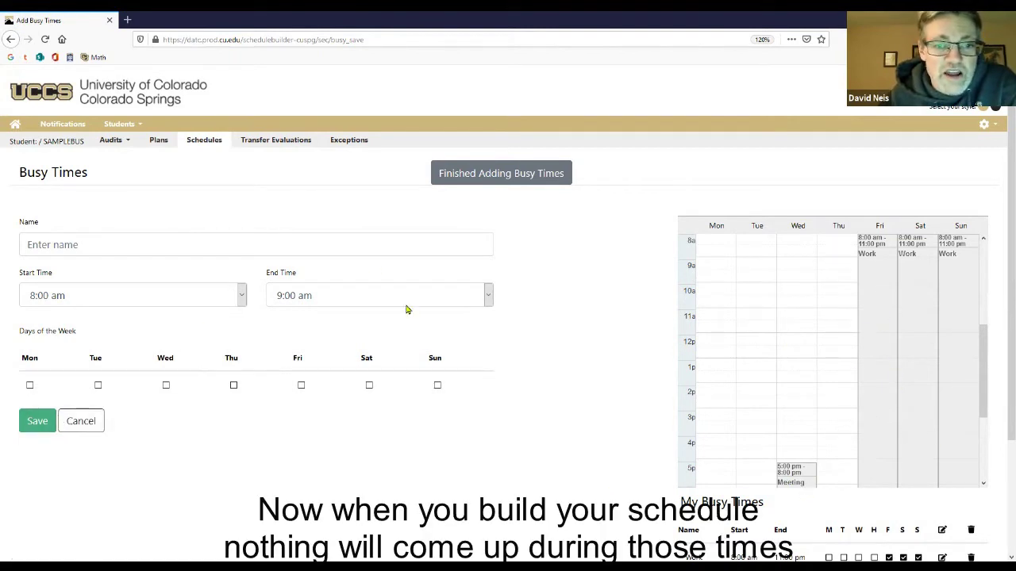
Step: Finish adding busy times and start auto-generating schedules for Fall 2021
scroll(558, 376, "down", 2)
scroll(566, 378, "up", 2)
left_click(482, 176)
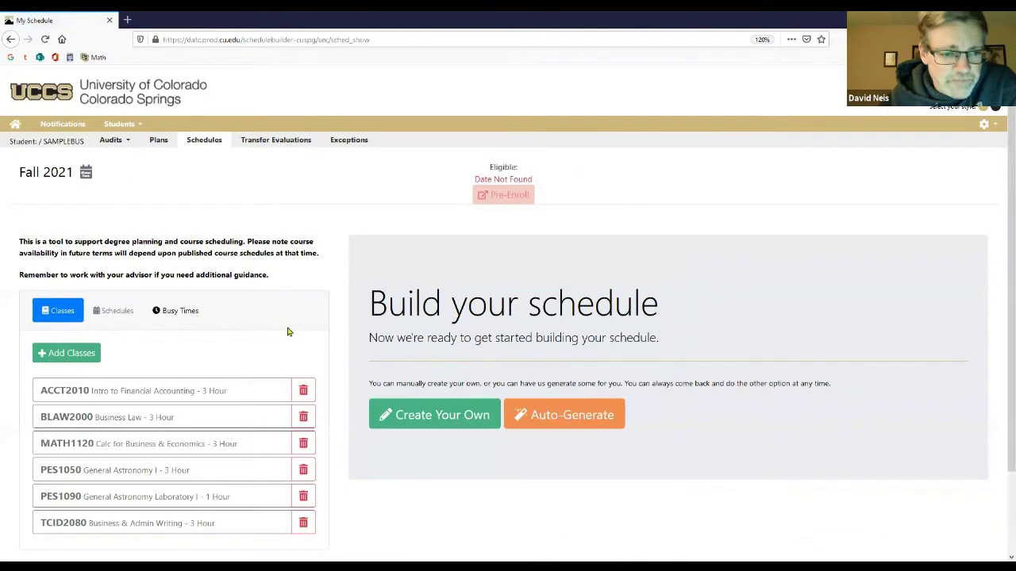
scroll(715, 374, "down", 2)
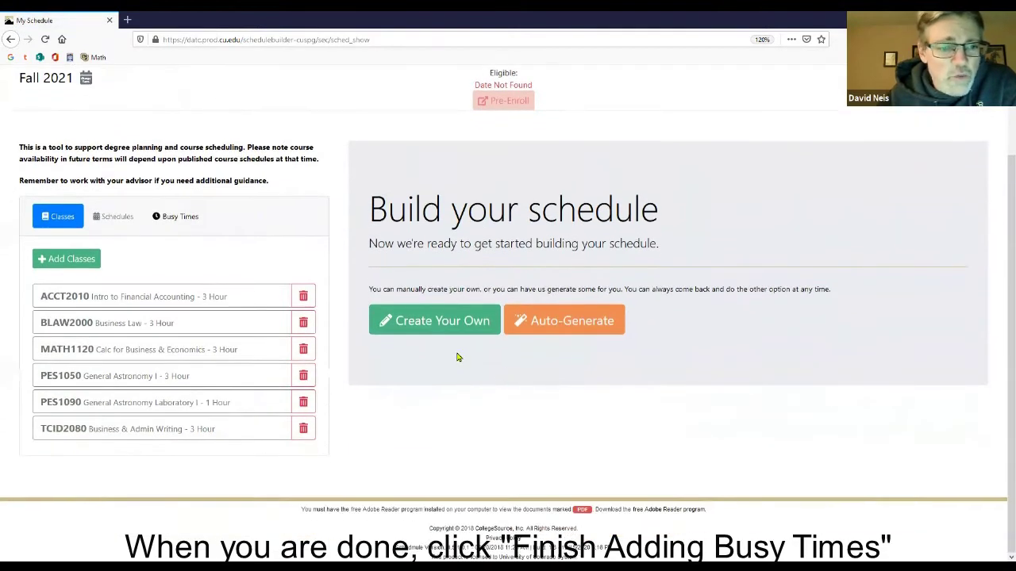
left_click(546, 322)
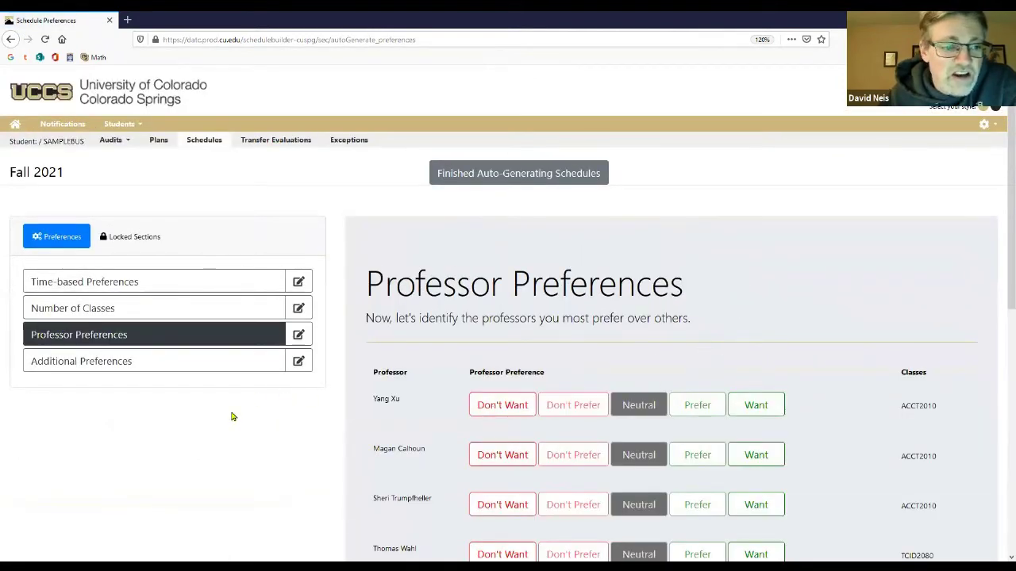
Step: Review the time-based preferences, including the time block options, and the number of classes preference
scroll(222, 388, "down", 1)
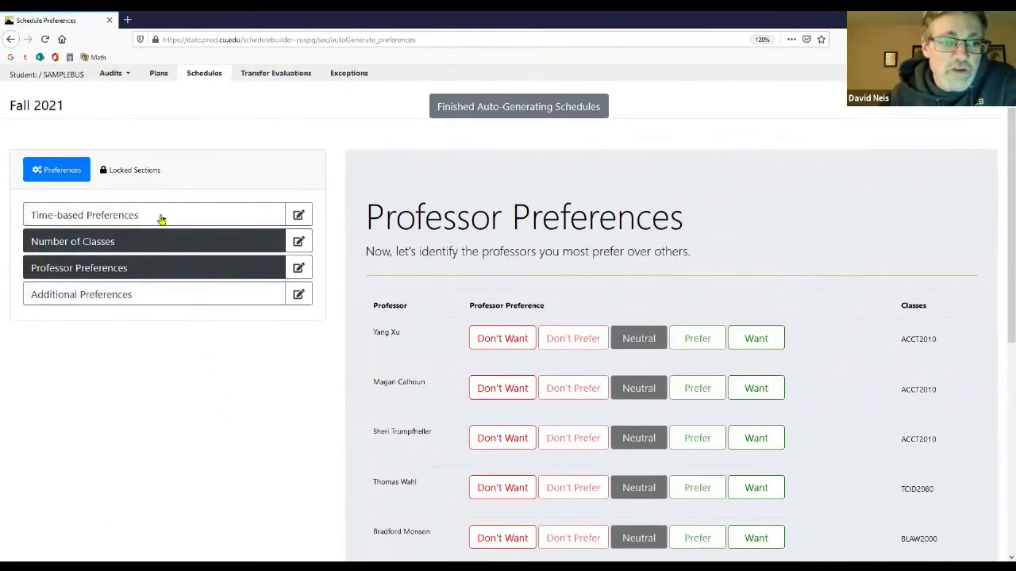
left_click(124, 218)
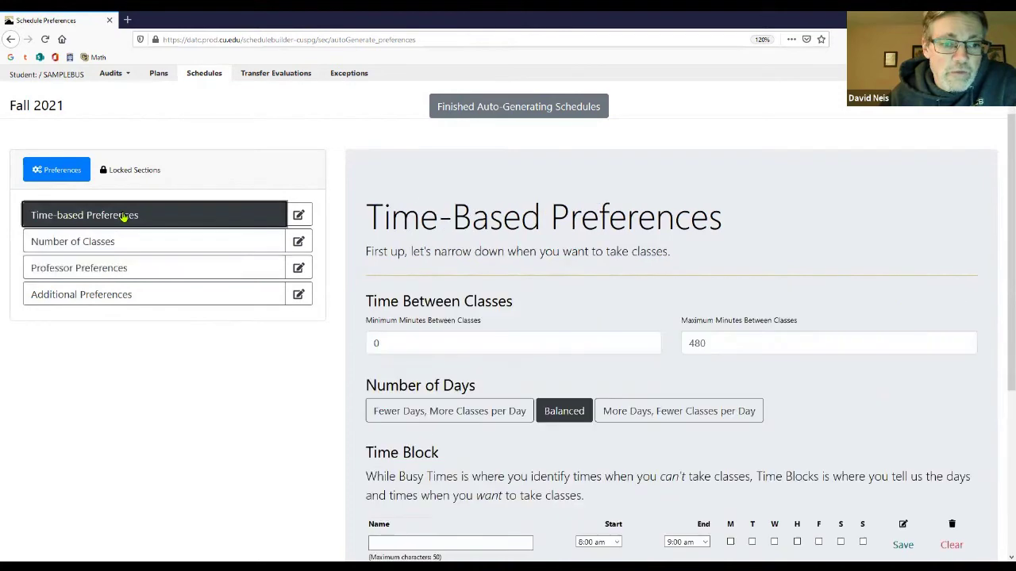
scroll(616, 387, "down", 1)
scroll(127, 288, "up", 1)
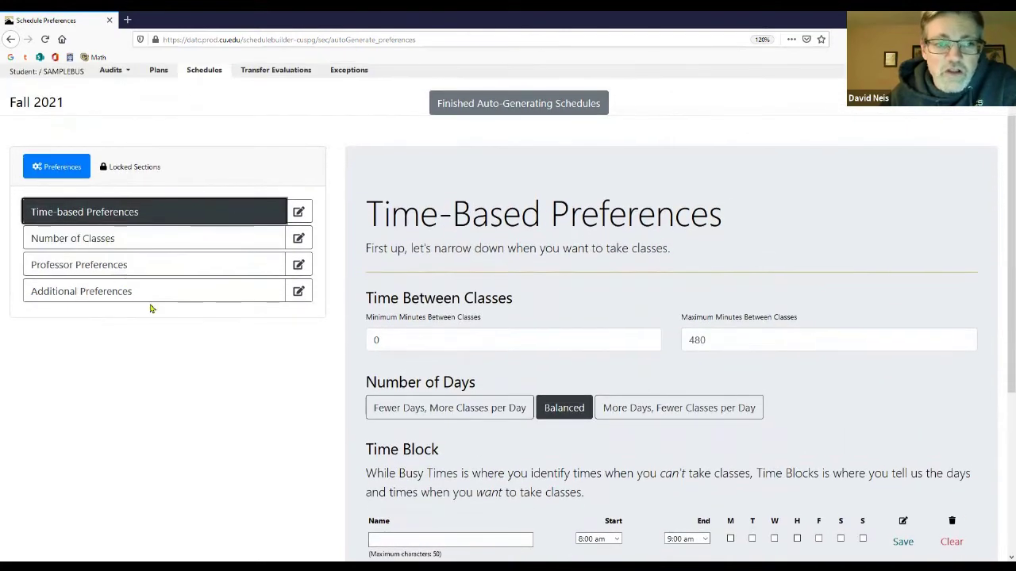
scroll(703, 357, "down", 3)
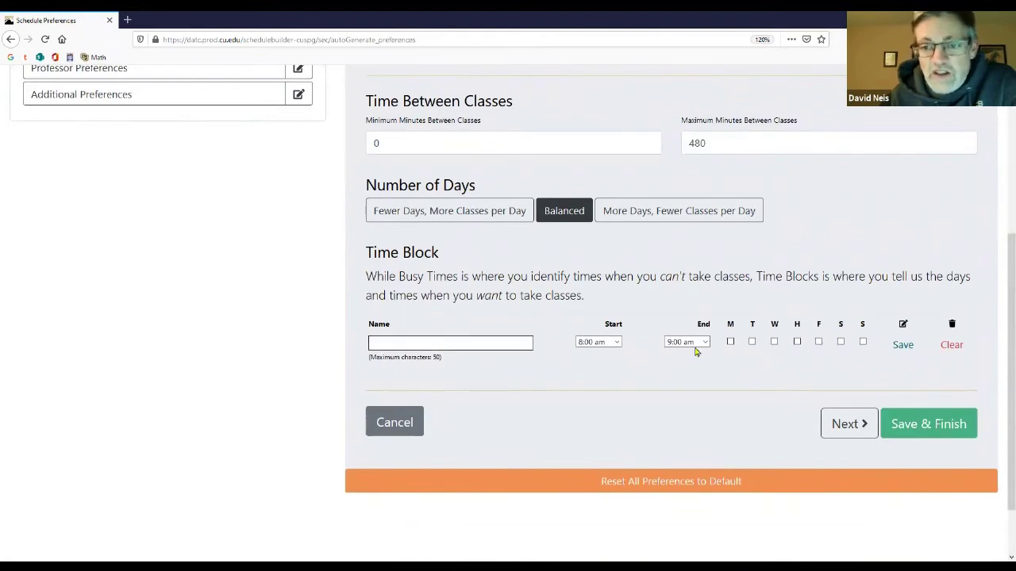
scroll(443, 313, "up", 1)
scroll(444, 311, "up", 2)
left_click(204, 176)
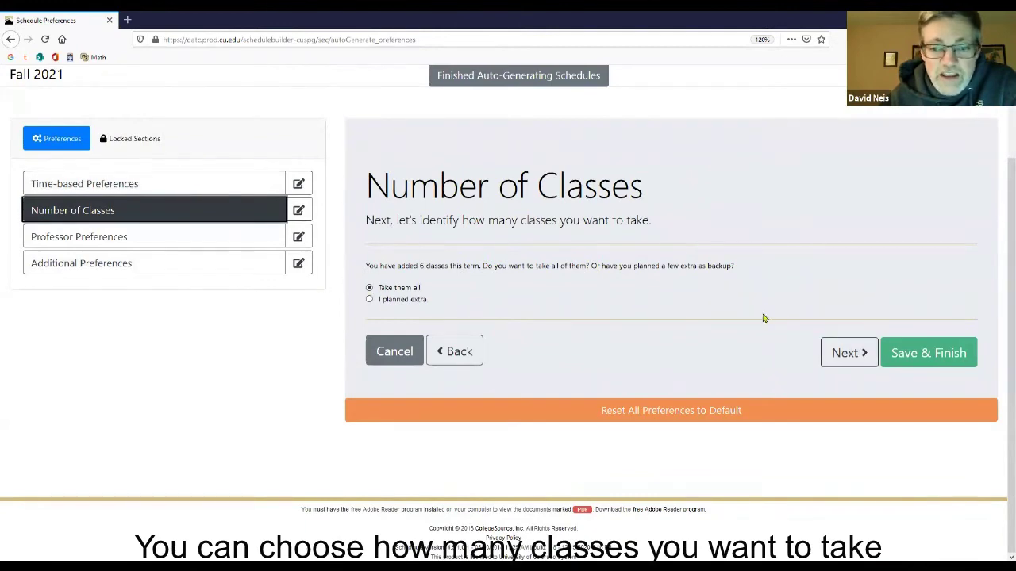
Step: Review the professor preferences listed for the added classes
left_click(125, 238)
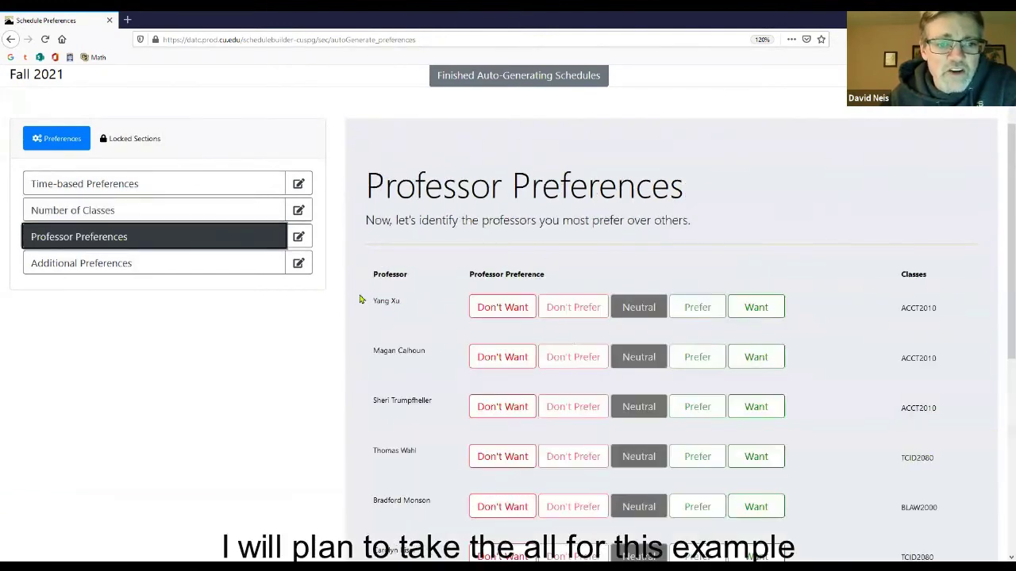
scroll(649, 361, "down", 3)
scroll(610, 357, "up", 1)
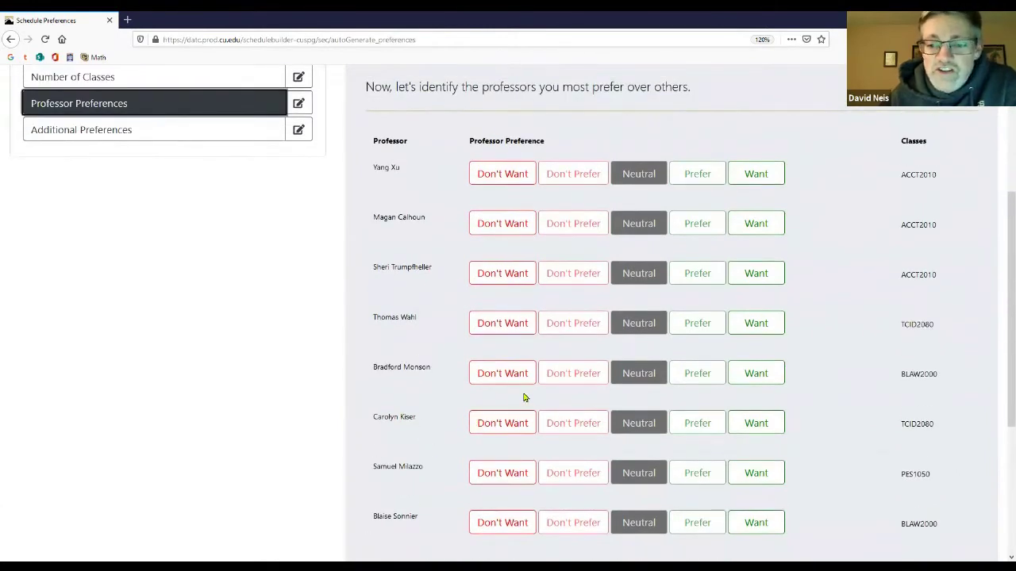
scroll(537, 397, "down", 3)
scroll(765, 403, "up", 3)
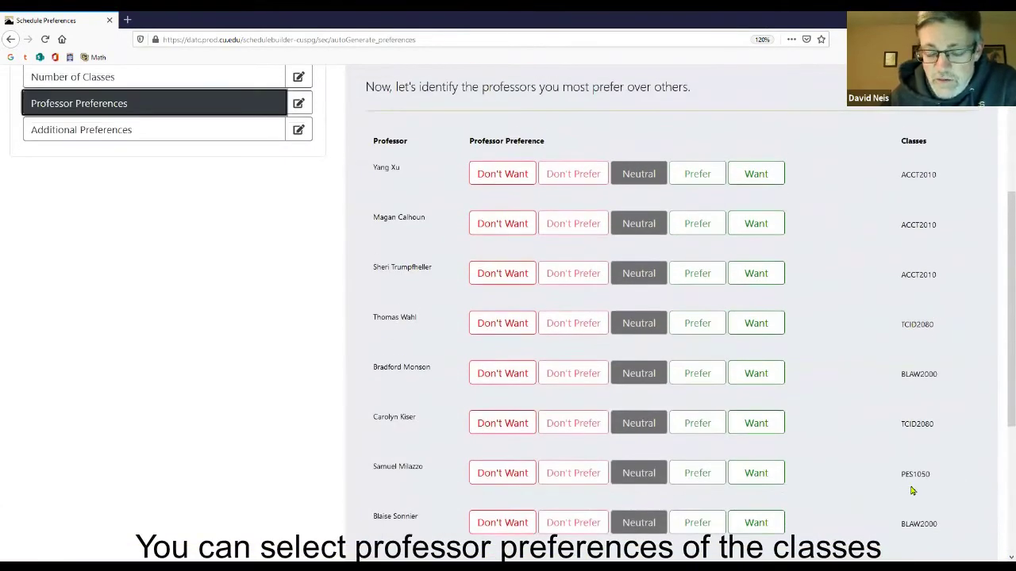
scroll(215, 302, "up", 1)
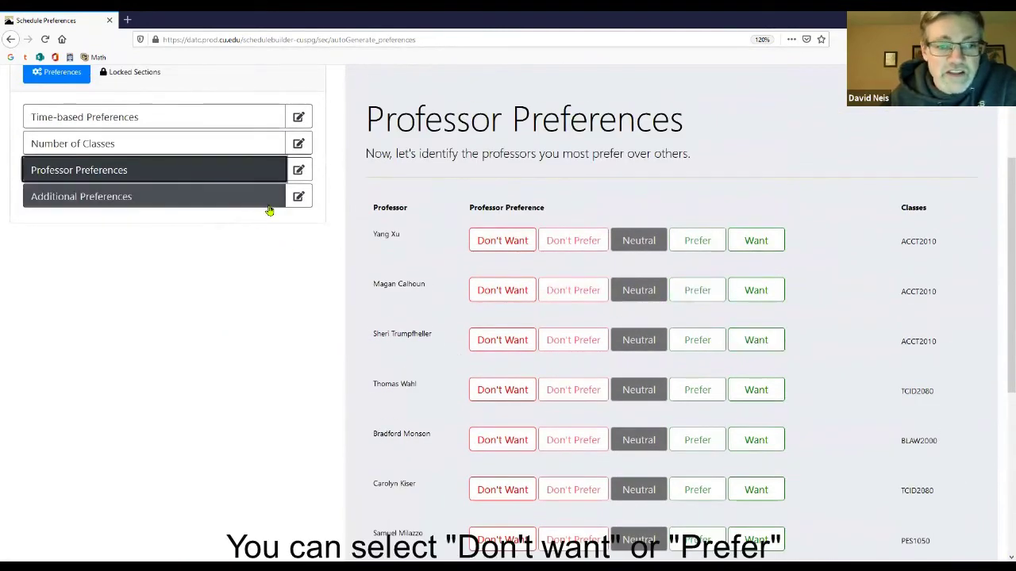
Step: In the additional preferences, set Remote Synchronous to Don't Want and HyFlex to Don't Prefer, and save all preferences
left_click(166, 197)
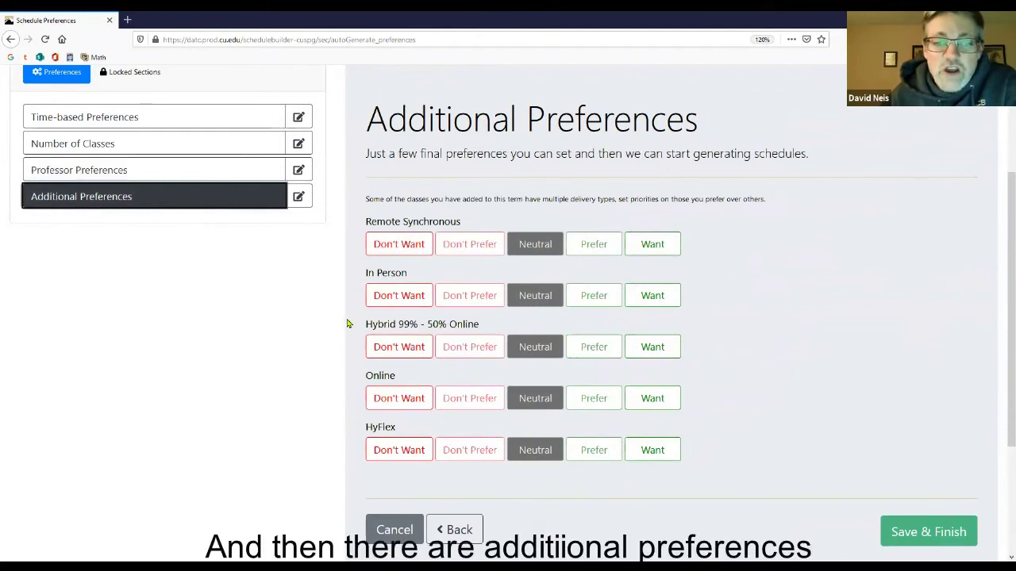
left_click(401, 400)
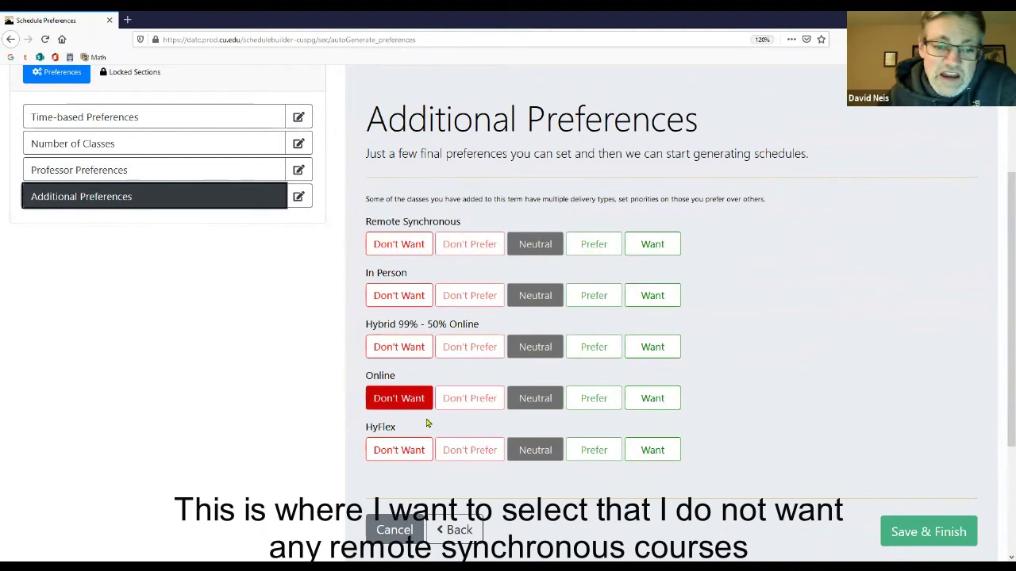
left_click(399, 246)
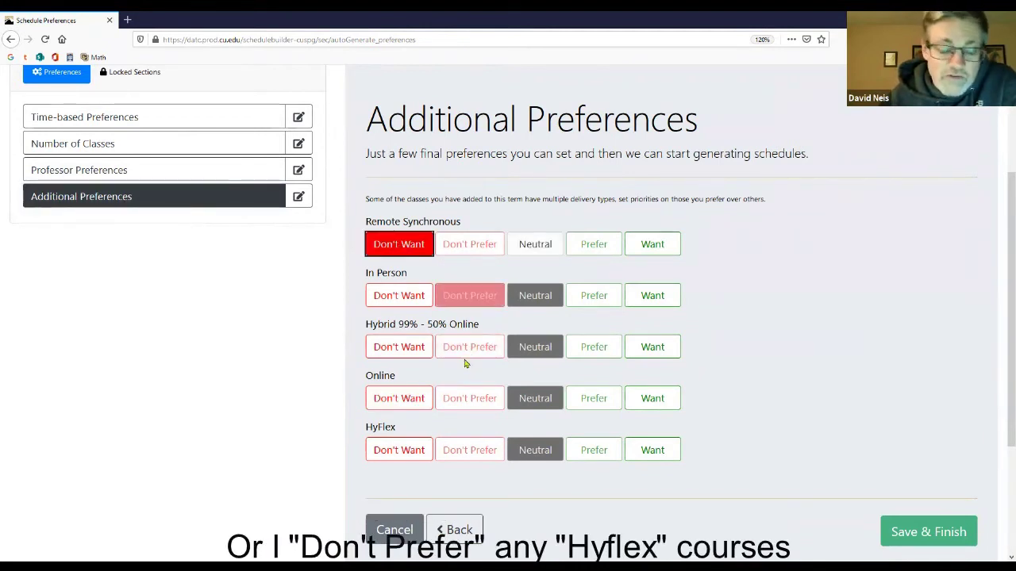
left_click(470, 450)
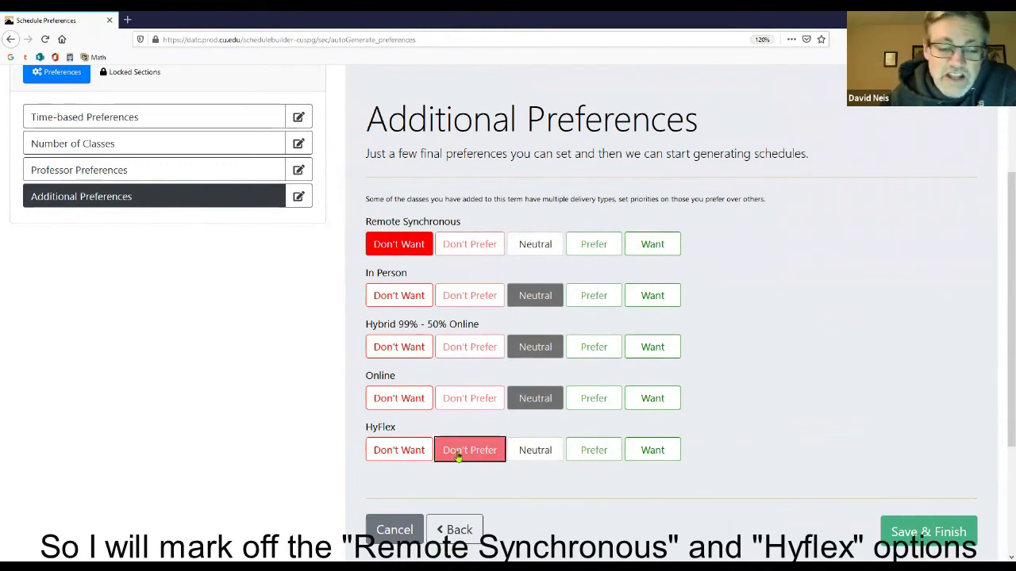
left_click(405, 398)
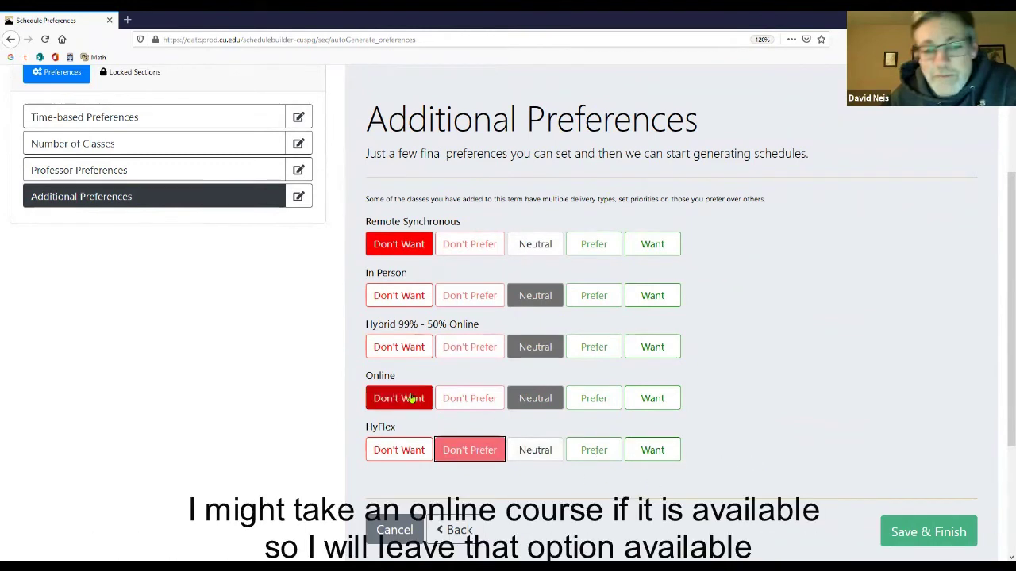
left_click(536, 401)
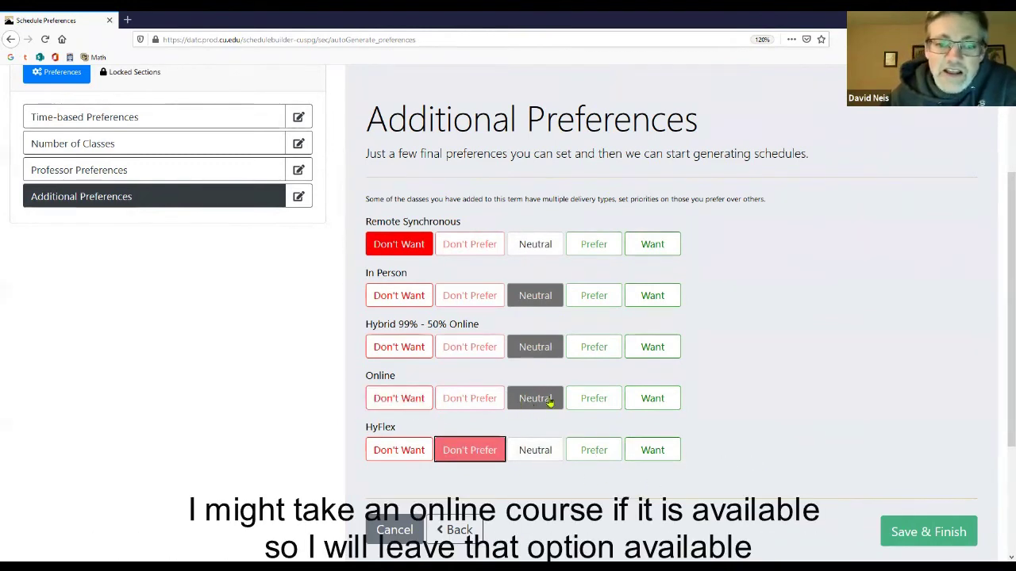
left_click(926, 536)
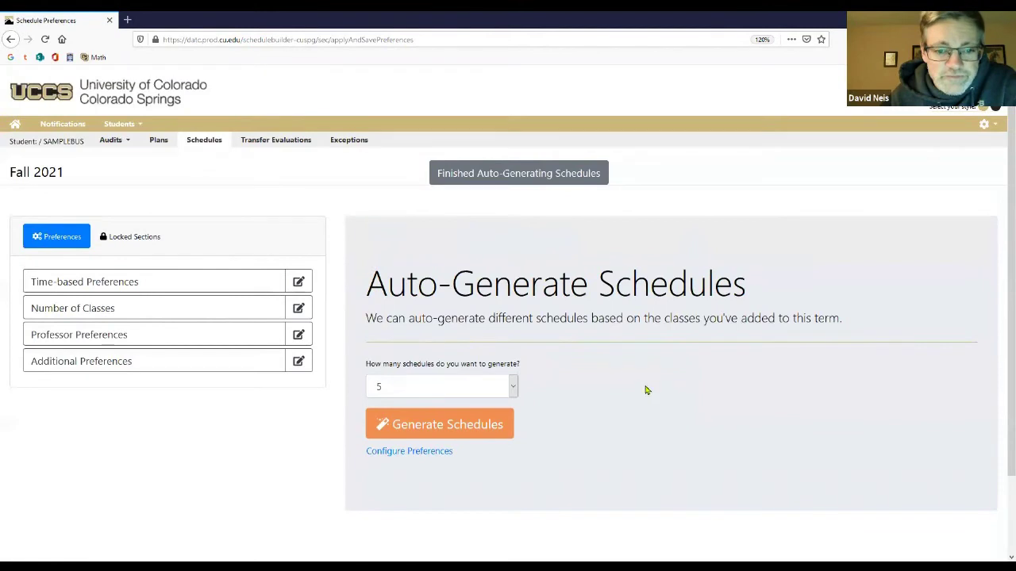
Step: Set the number of schedules to 10 and generate them
left_click(513, 388)
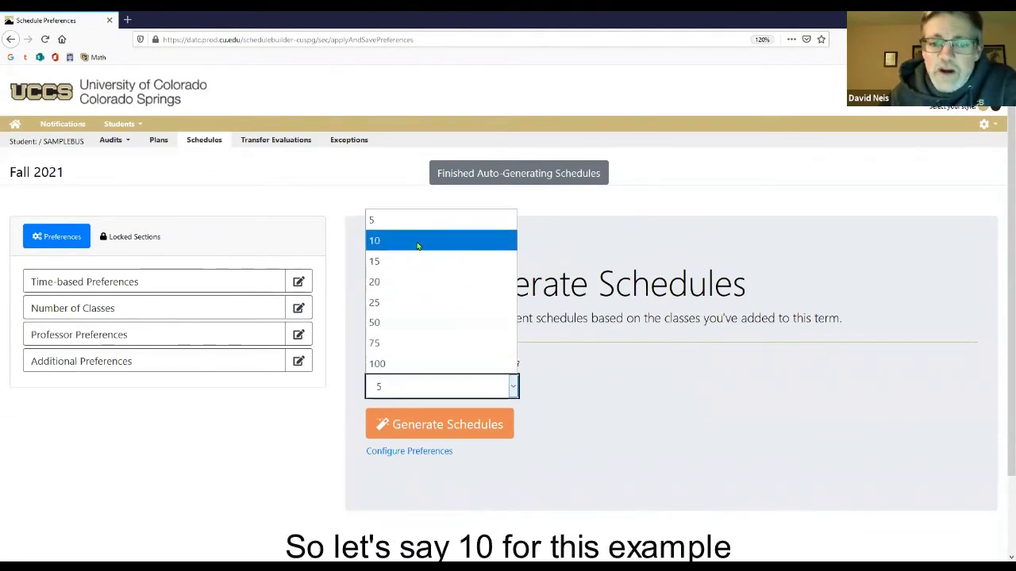
left_click(418, 242)
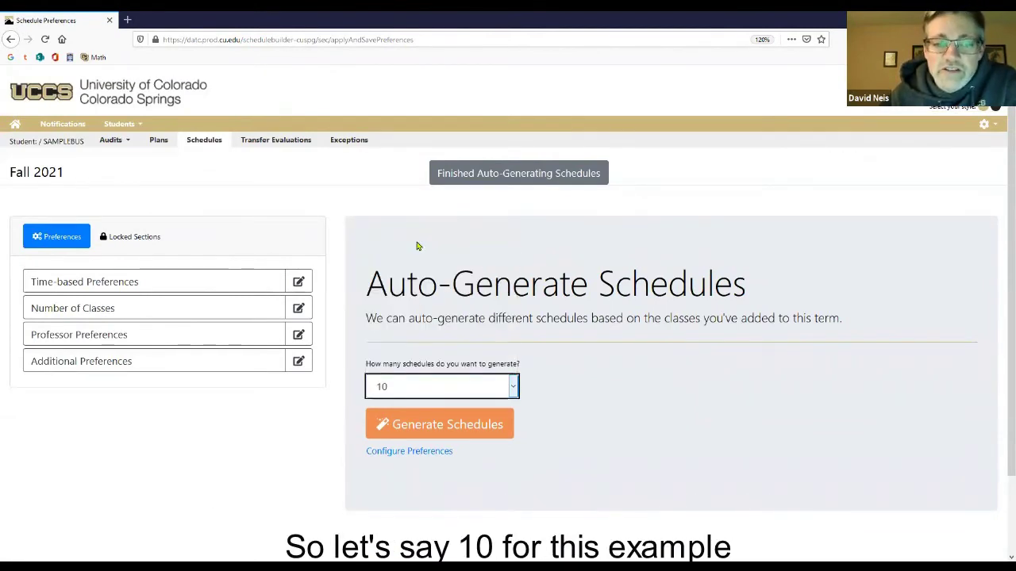
left_click(462, 427)
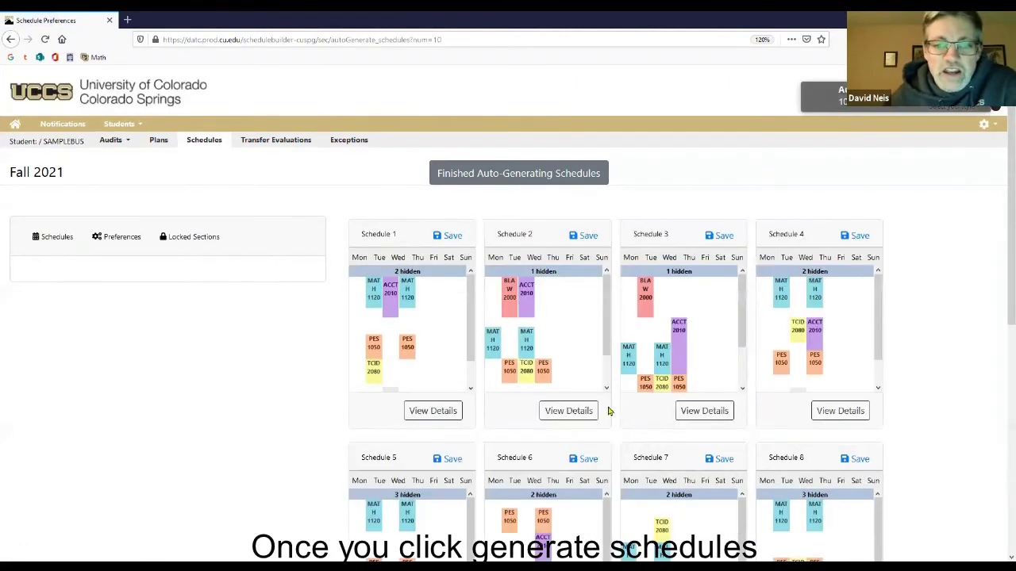
Step: Look through the ten auto-generated schedules and compare their weekly layouts
scroll(599, 385, "down", 1)
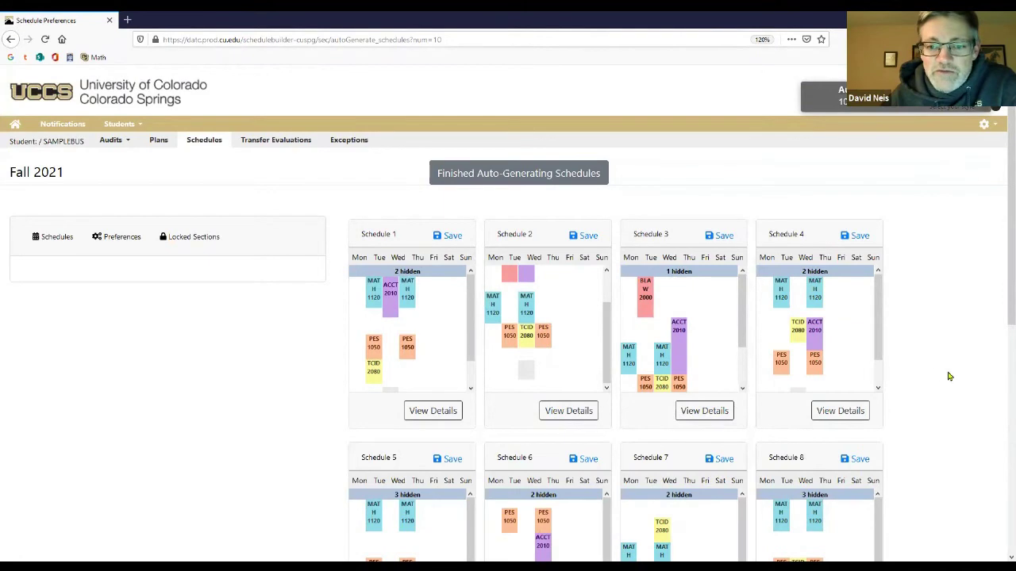
scroll(936, 376, "down", 3)
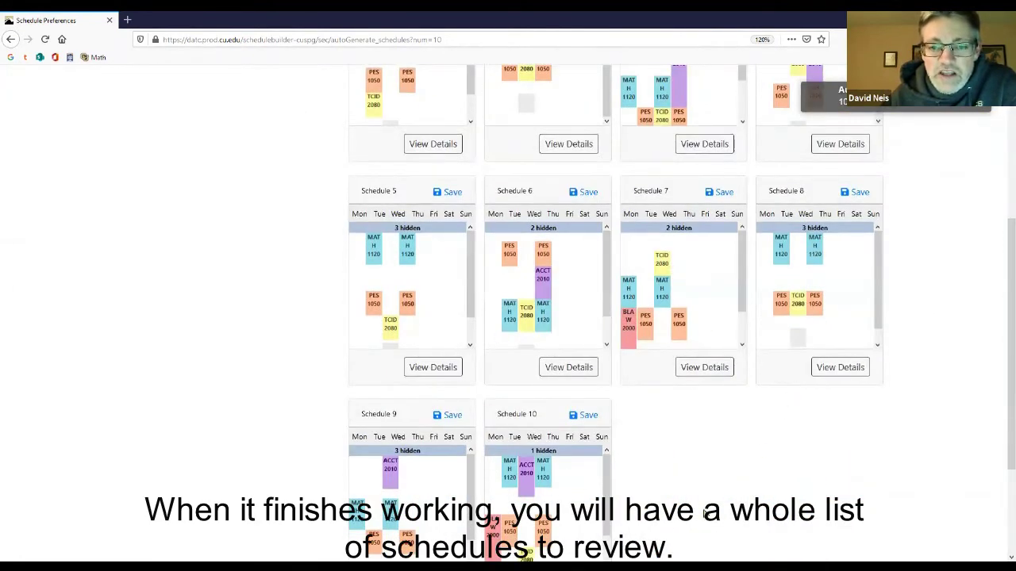
scroll(844, 469, "up", 3)
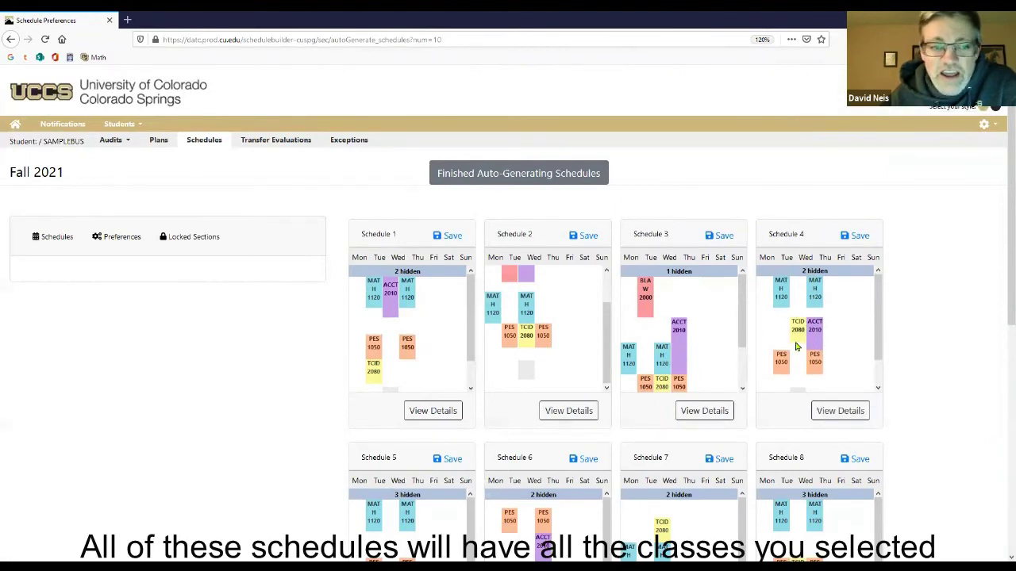
scroll(797, 346, "down", 1)
scroll(801, 344, "up", 1)
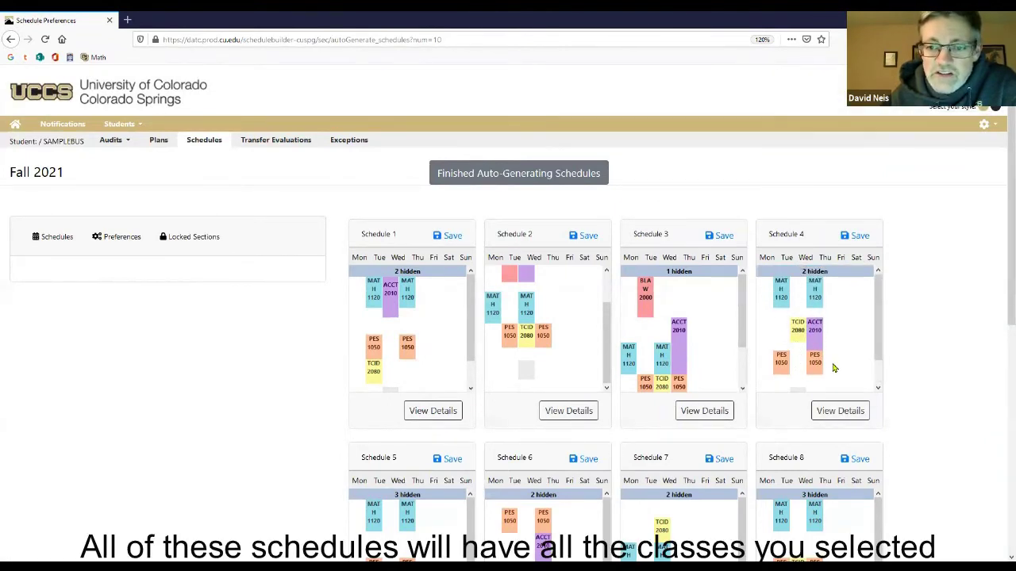
scroll(418, 299, "down", 3)
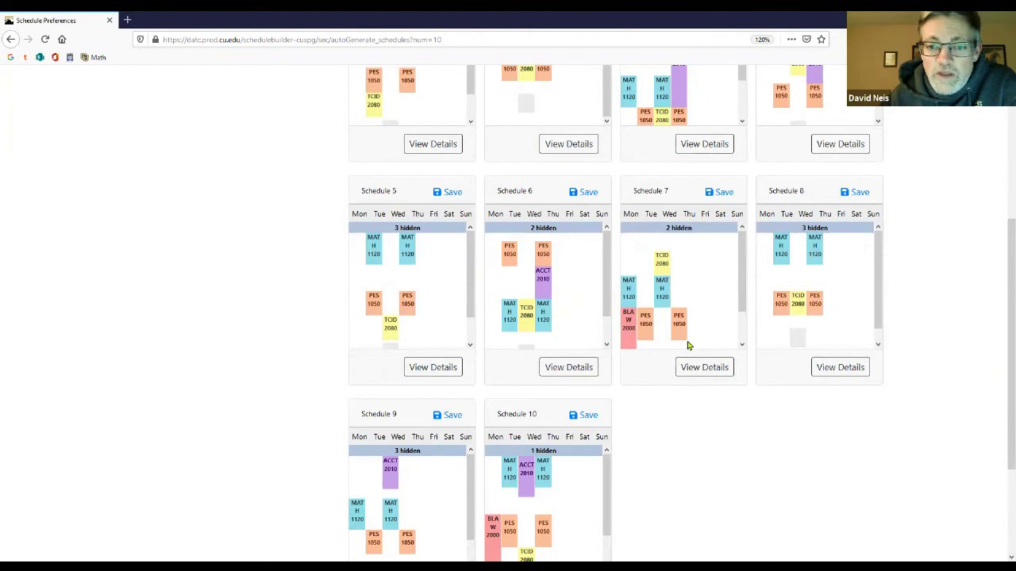
Step: Open the details of Schedule 7, review its class times across the week, and return to the generated schedules
left_click(703, 367)
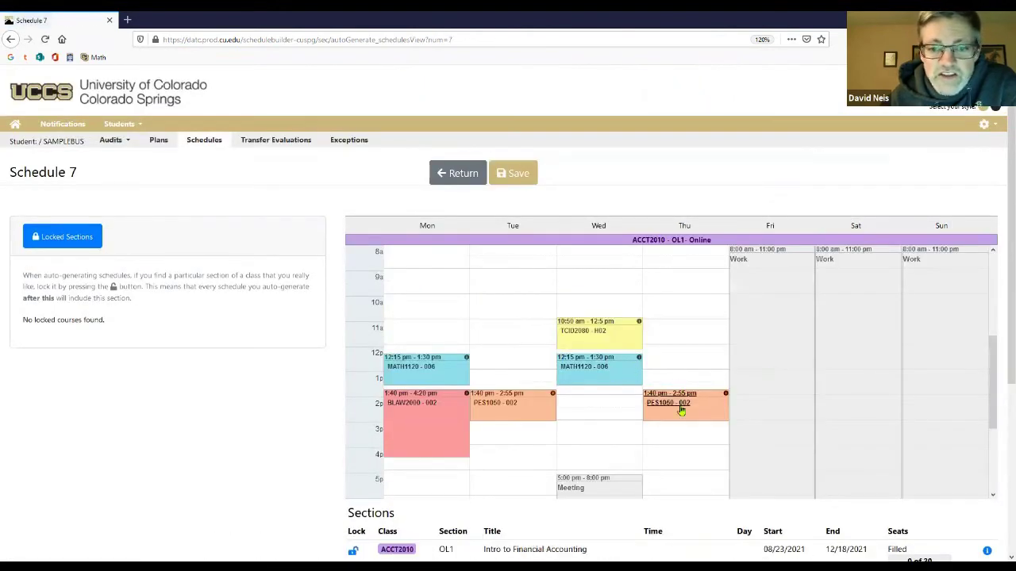
scroll(650, 486, "down", 1)
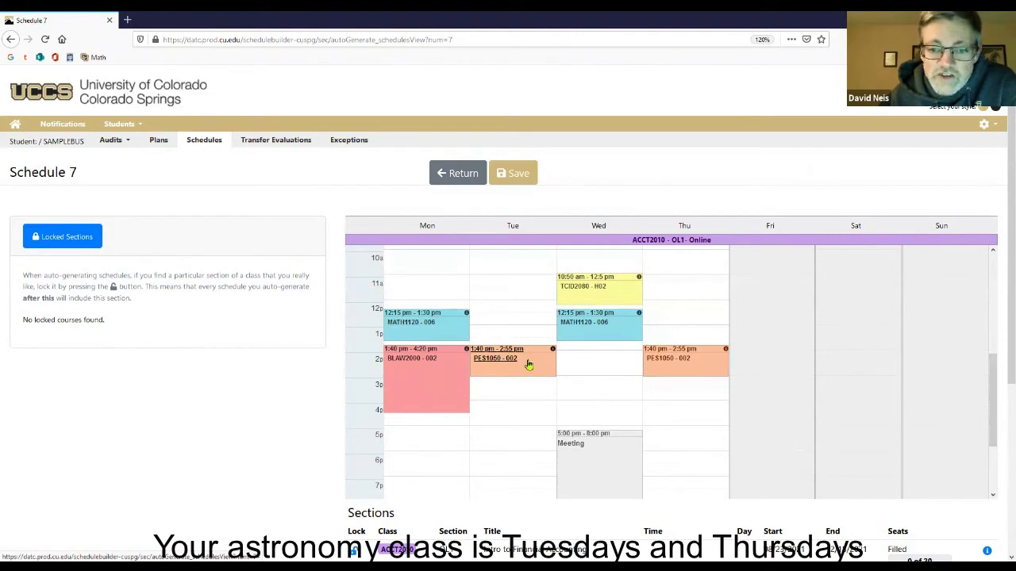
scroll(674, 369, "down", 3)
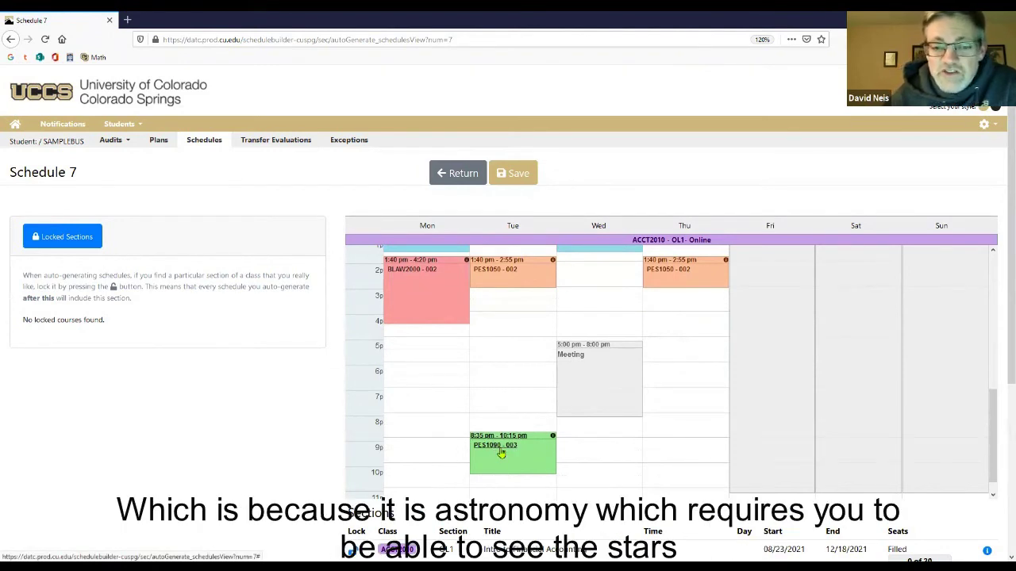
scroll(500, 453, "up", 1)
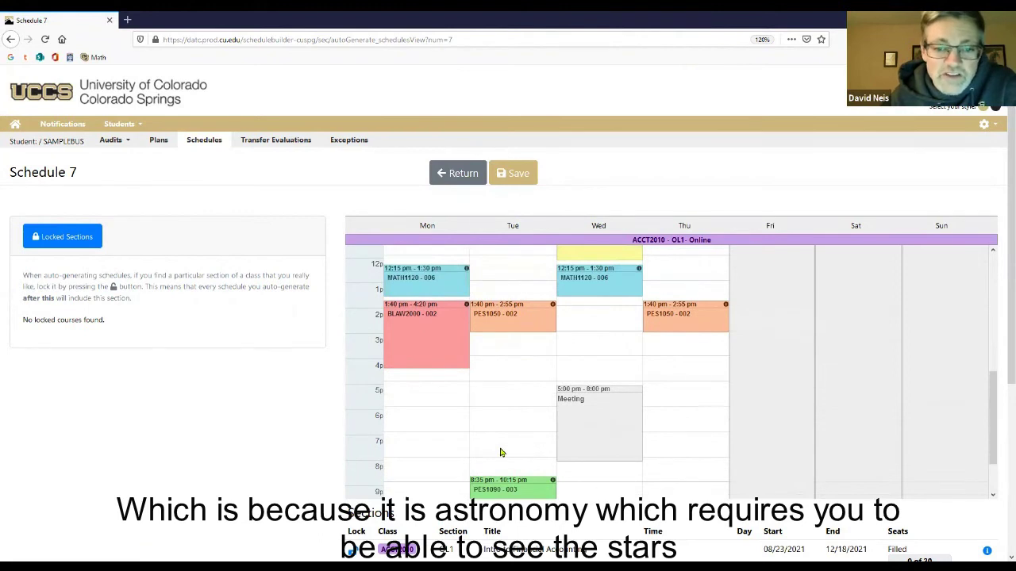
scroll(501, 452, "up", 1)
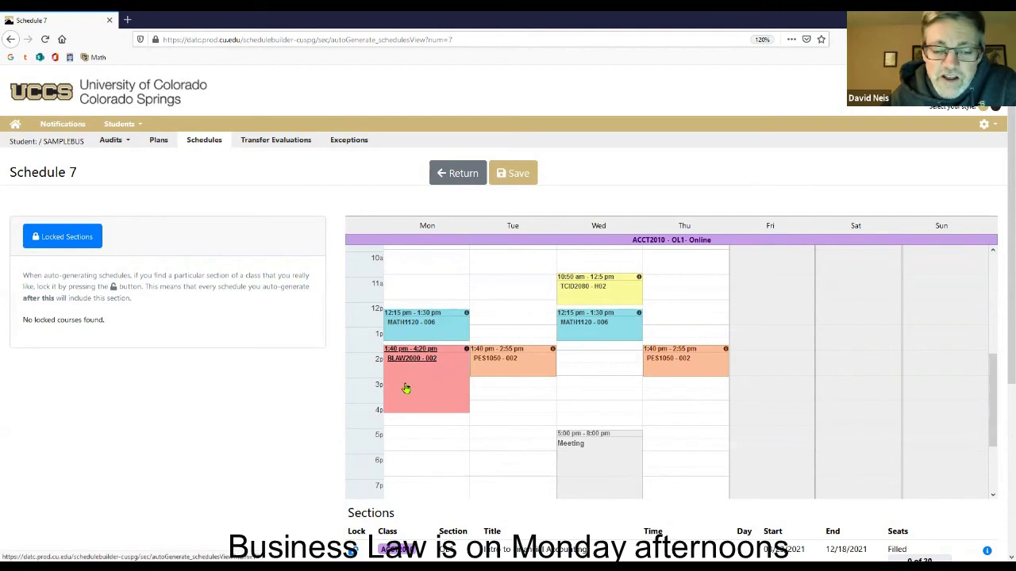
scroll(420, 380, "up", 1)
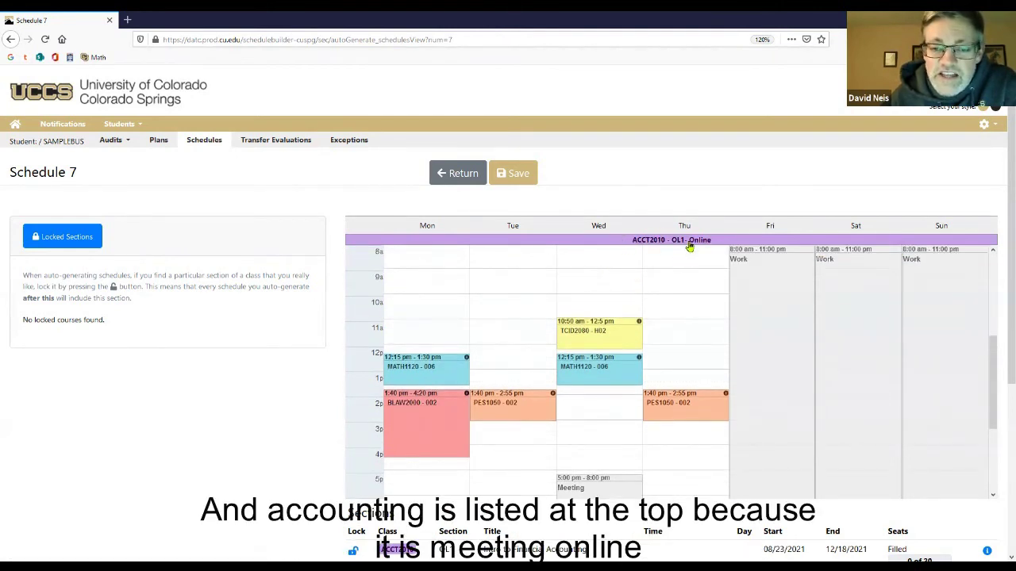
left_click(457, 173)
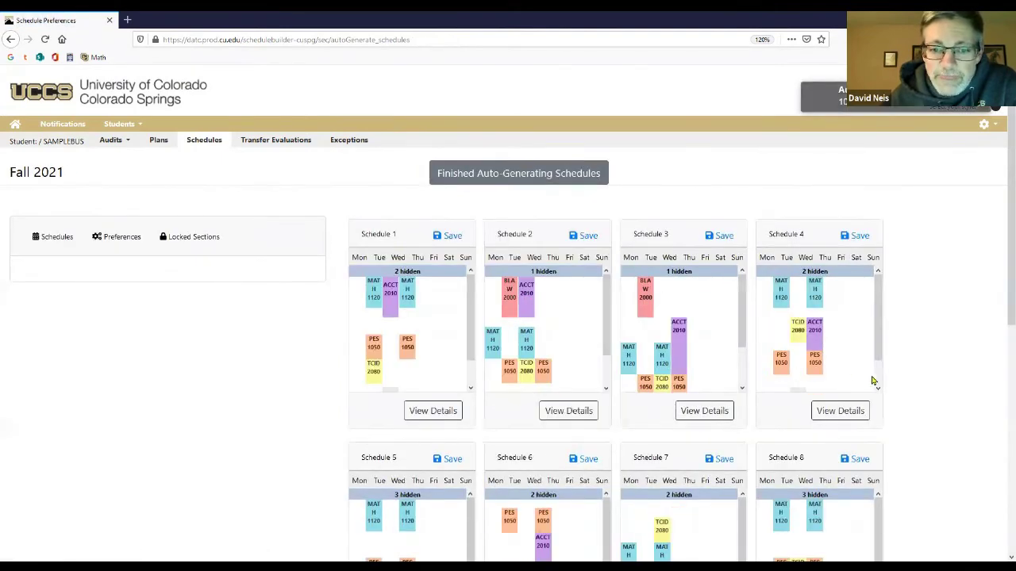
Step: Find an option with in-person accounting, open the details of Schedule 3, and review its class times
scroll(873, 381, "down", 1)
scroll(948, 404, "down", 1)
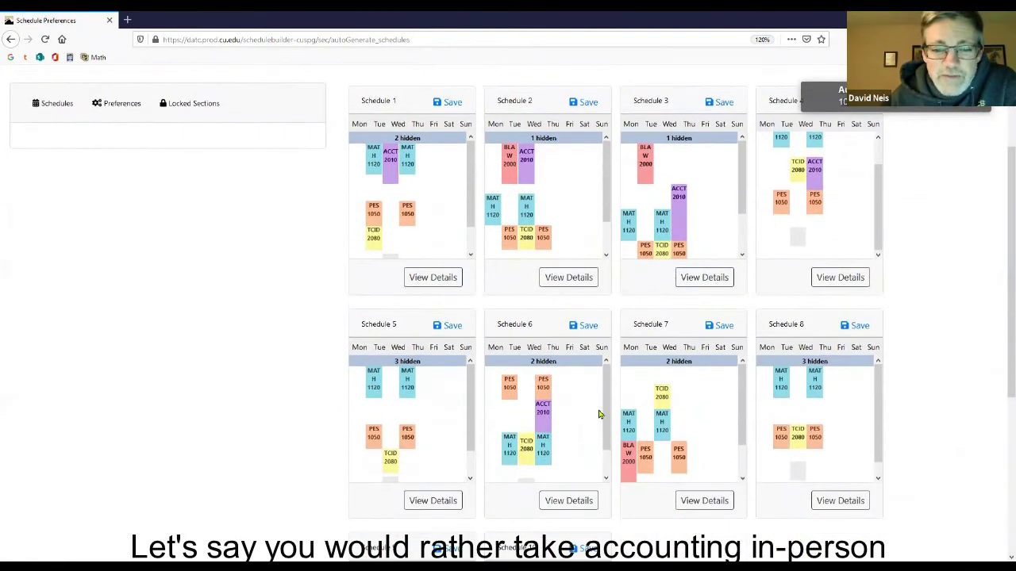
scroll(671, 400, "up", 1)
left_click(685, 412)
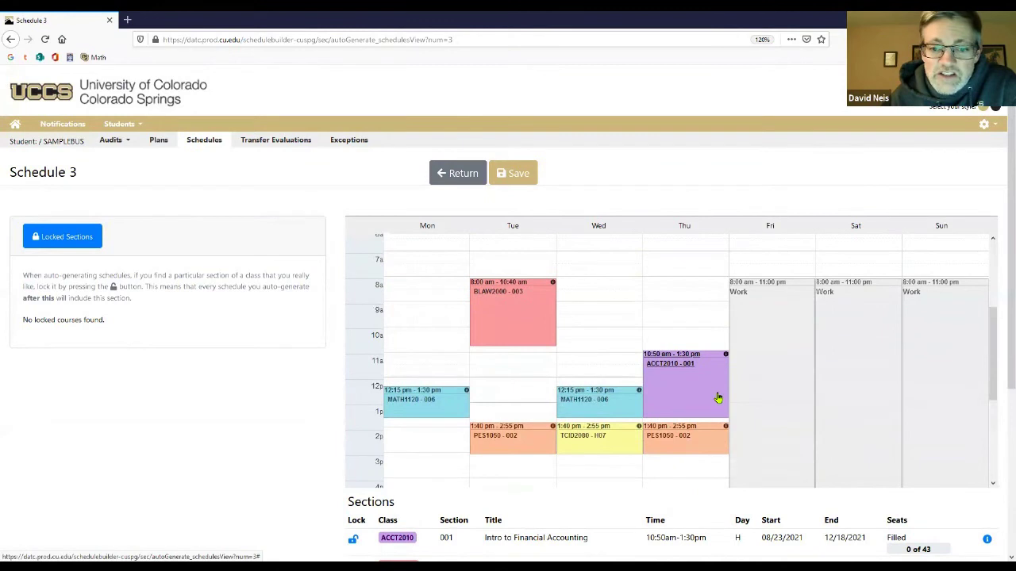
scroll(718, 396, "down", 1)
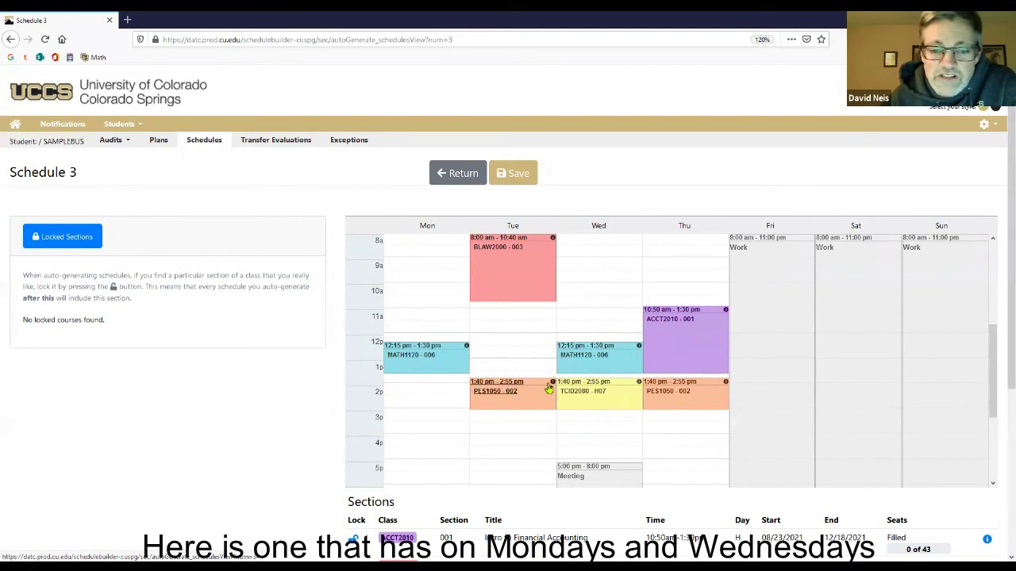
scroll(553, 386, "down", 1)
scroll(552, 386, "down", 1)
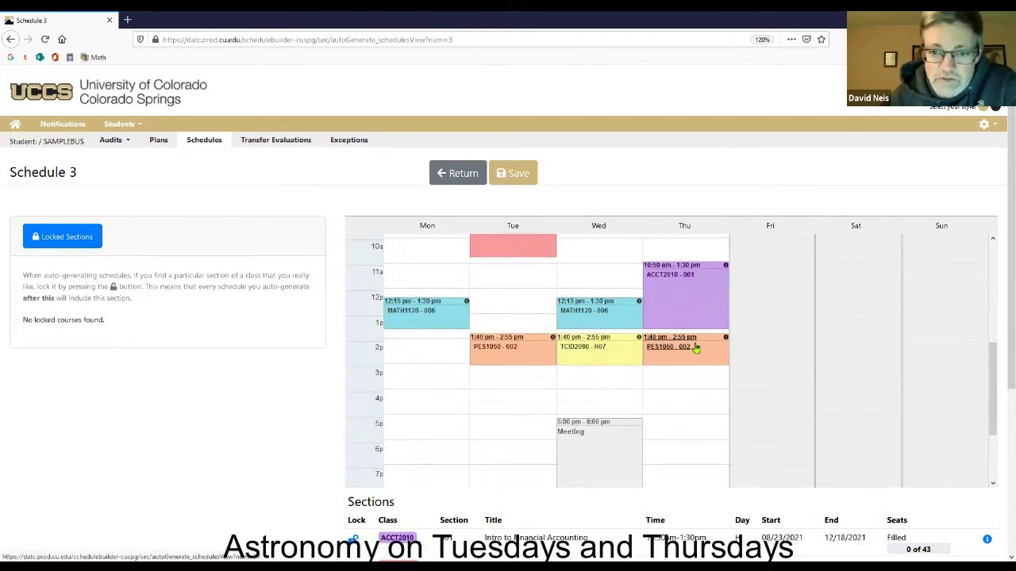
Step: Check the section details of TCID2080 - H07 and the Wednesday MATH1120 - 006 class, including location and teaching mode
left_click(586, 347)
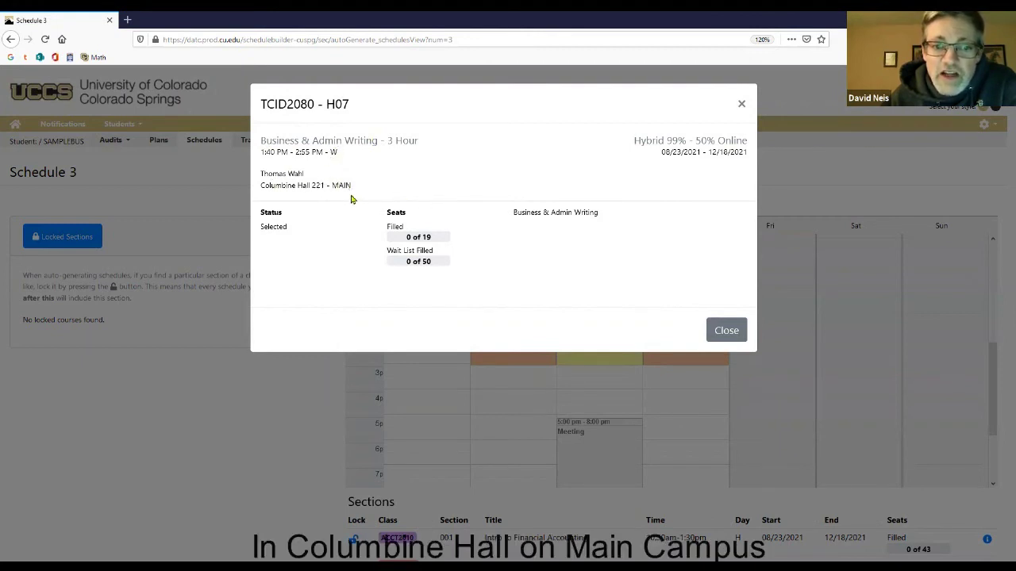
left_click(727, 330)
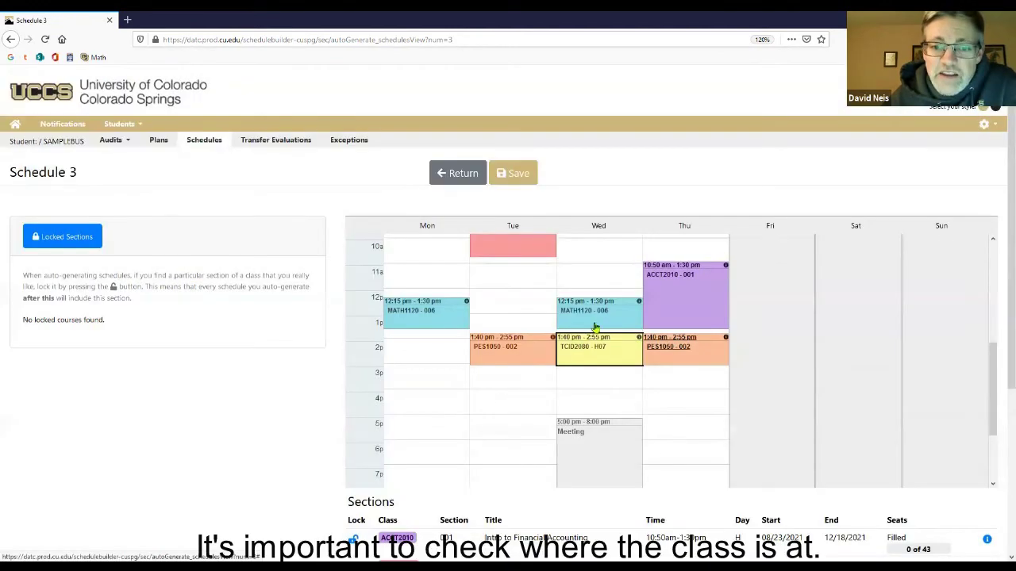
left_click(639, 302)
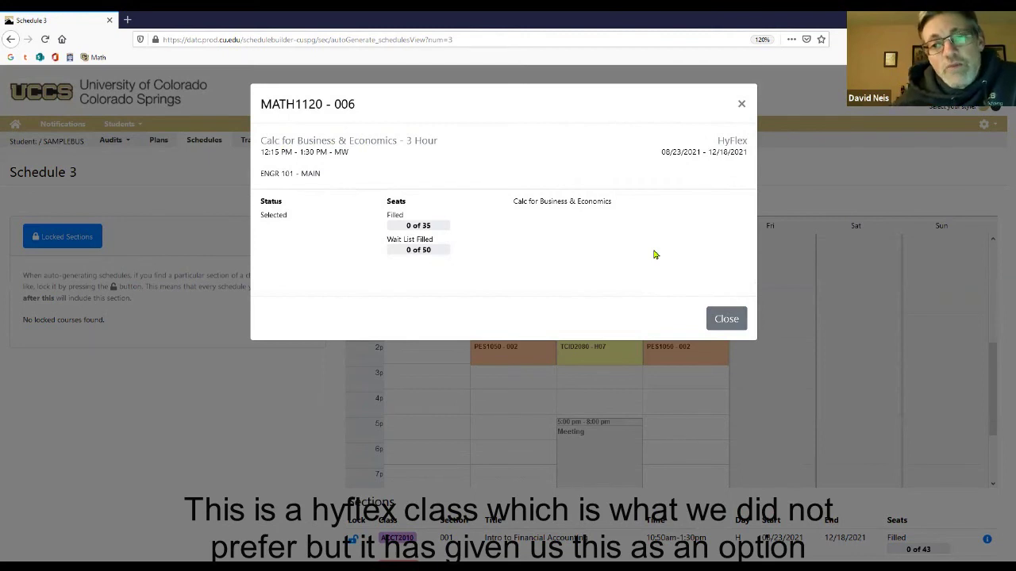
left_click(725, 319)
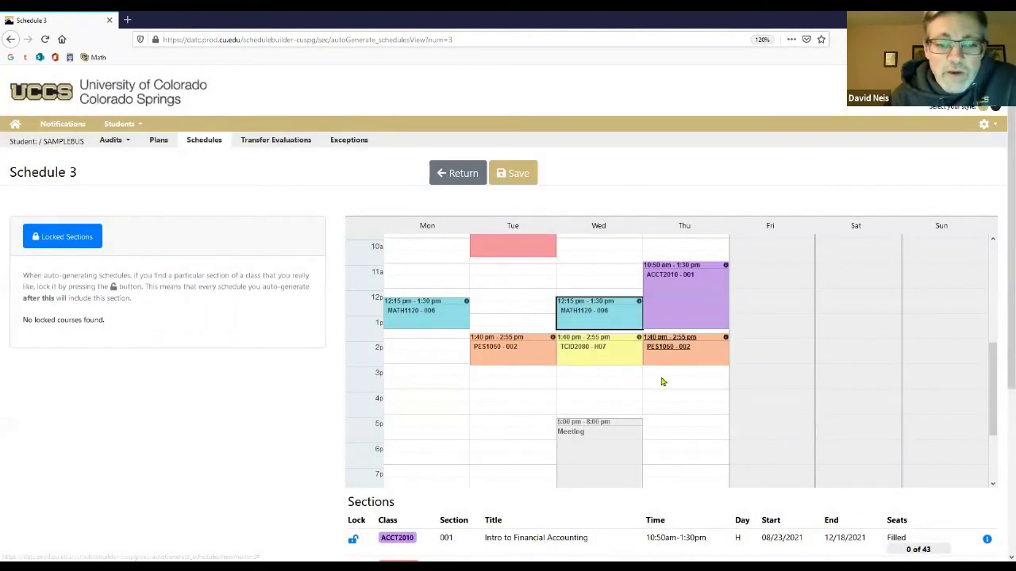
Step: Save Schedule 3 under the name "My fall schedule" and make it the primary schedule
scroll(662, 382, "down", 1)
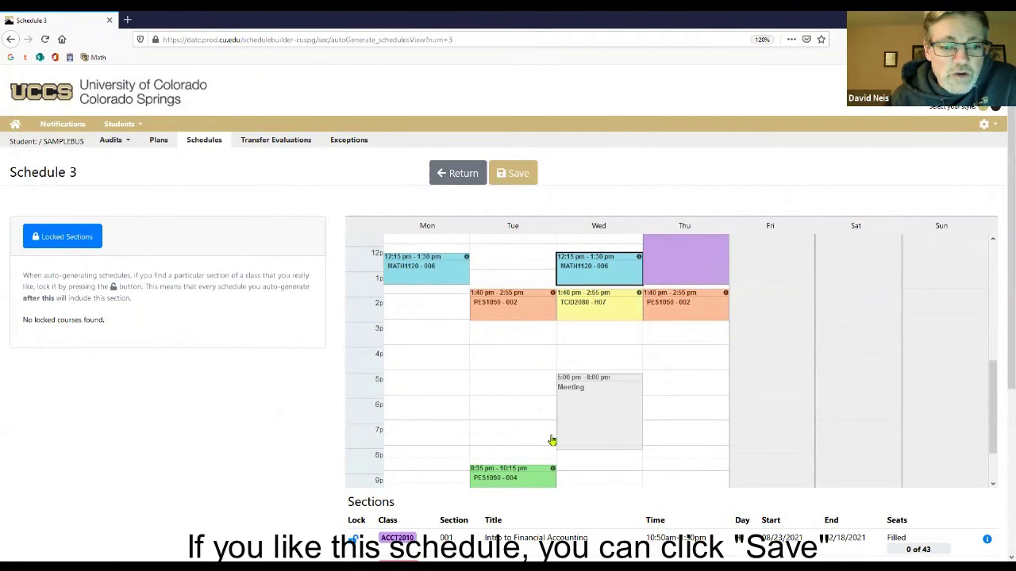
scroll(596, 445, "down", 2)
left_click(516, 177)
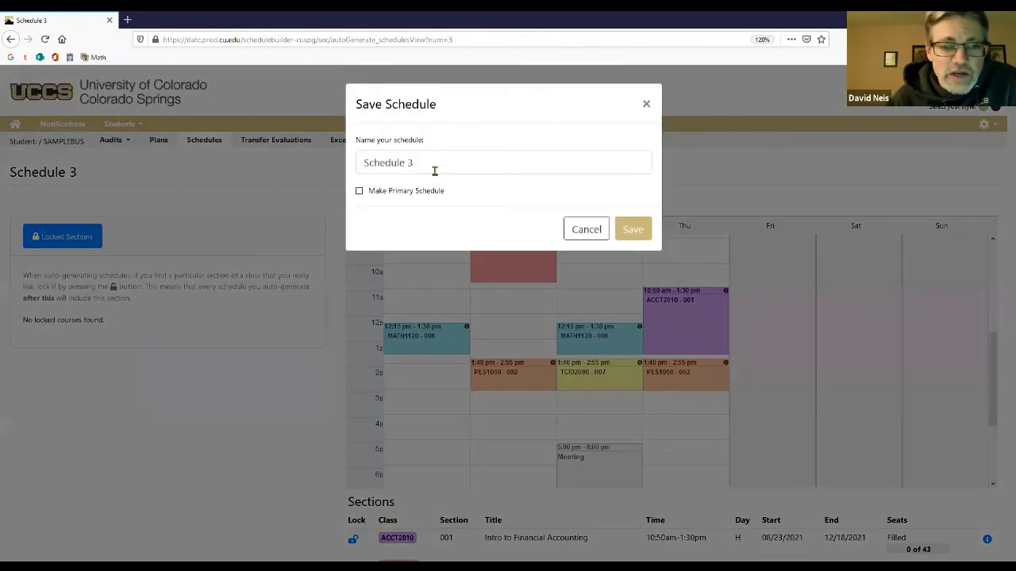
left_click_drag(437, 168, 299, 166)
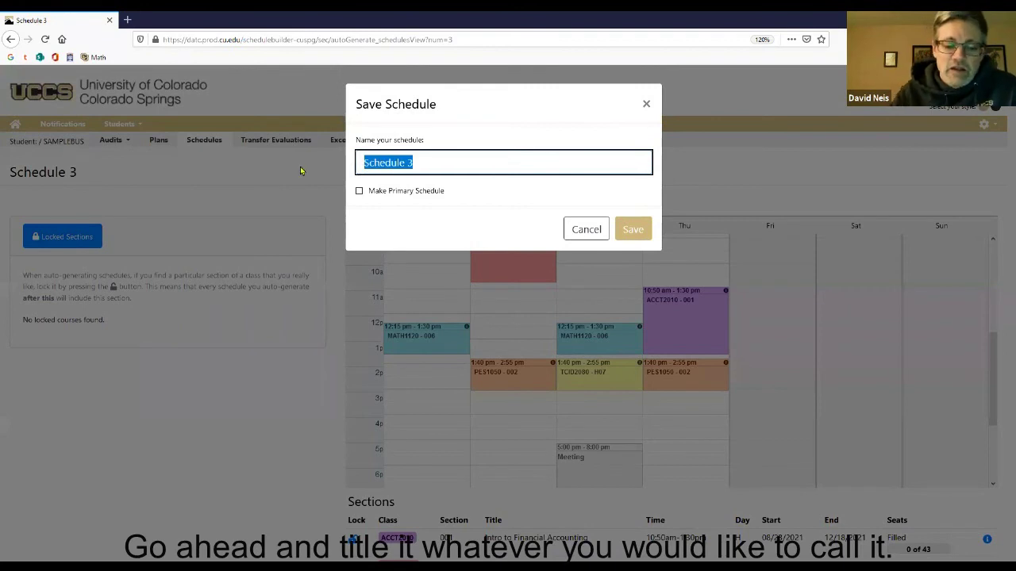
type("My f")
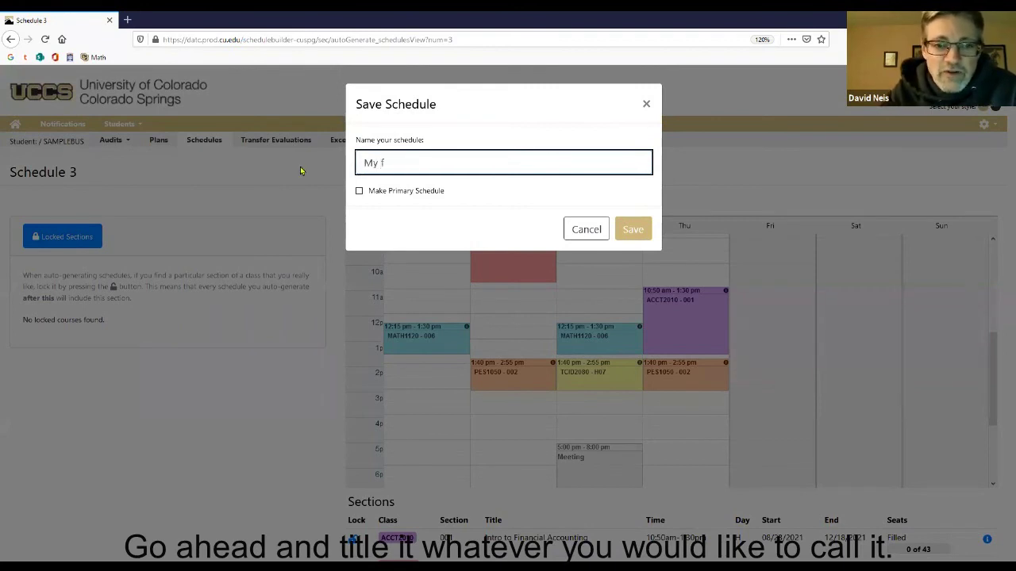
type("all schedule")
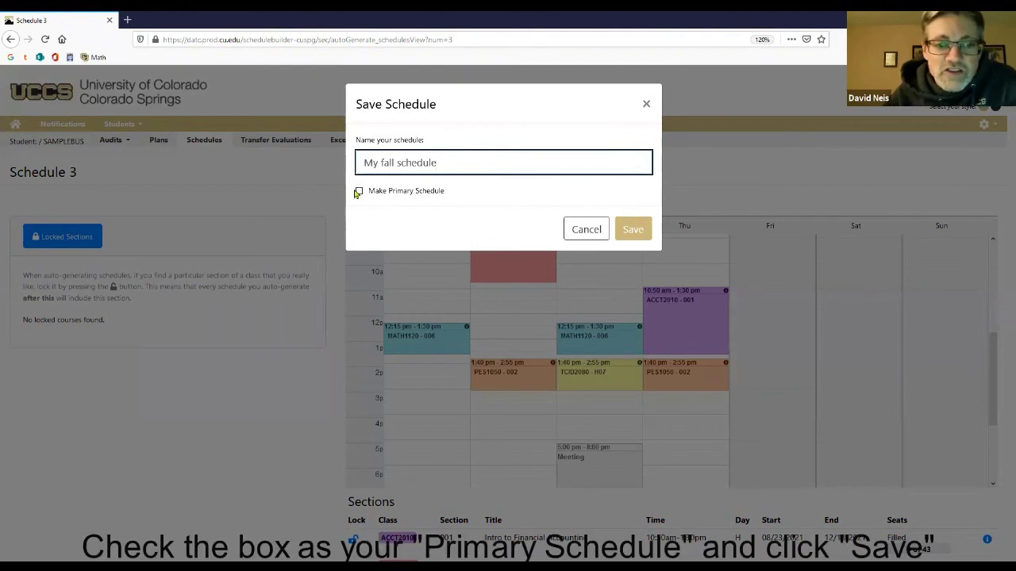
left_click(357, 192)
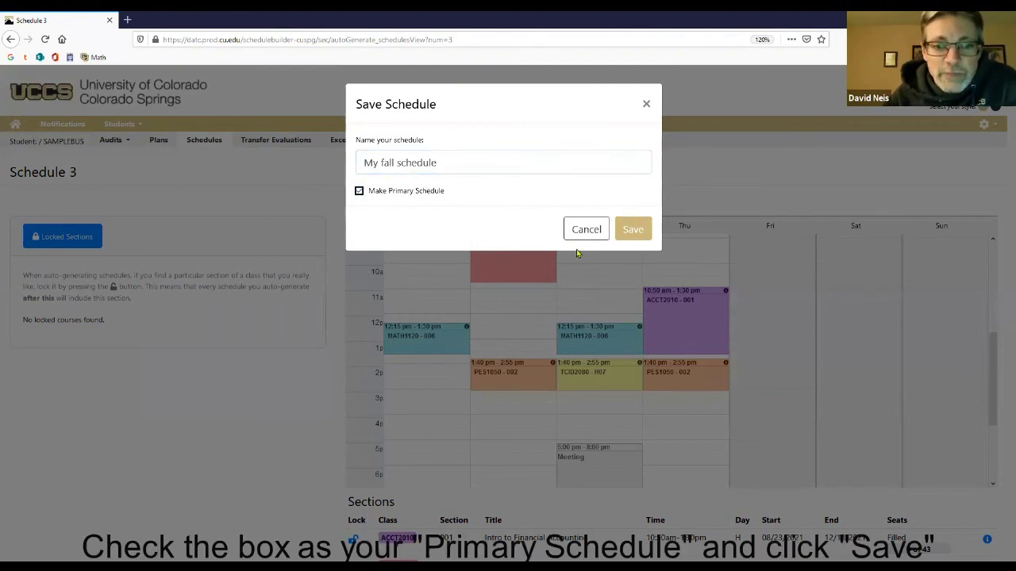
left_click(634, 232)
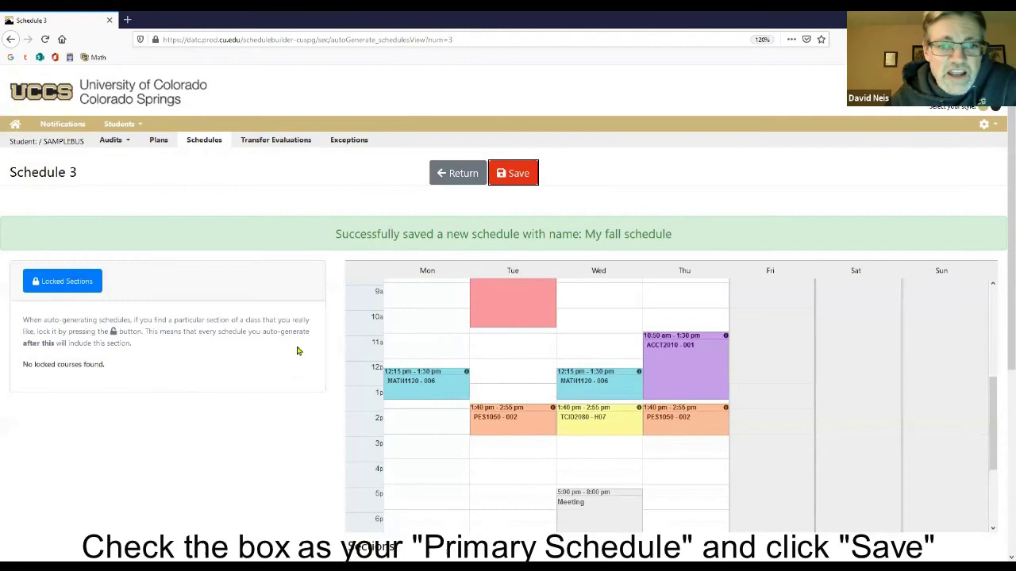
Step: Review the saved schedule's calendar and sections, and return through the generated schedules to the main Fall 2021 schedule page
scroll(296, 354, "down", 3)
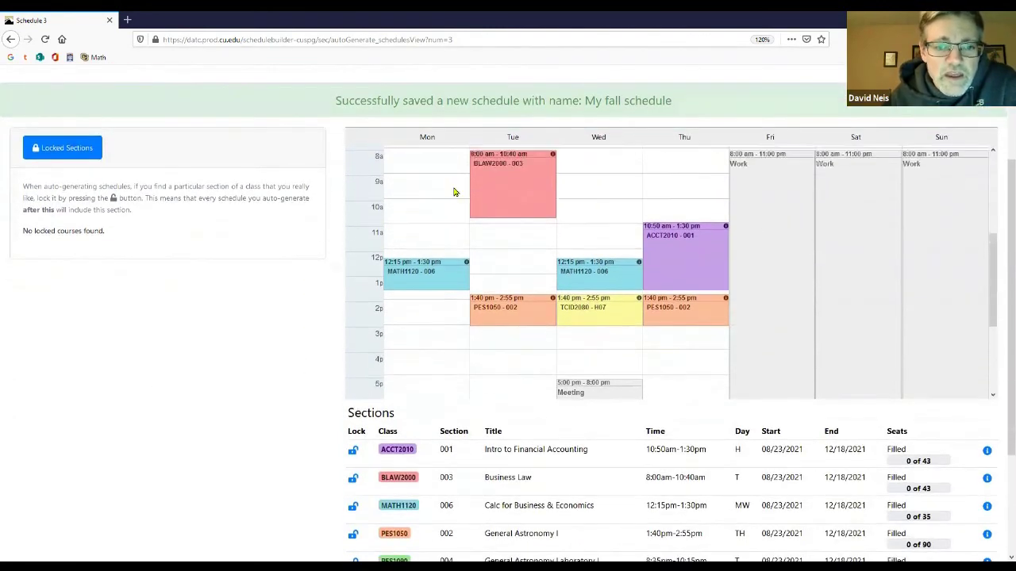
scroll(454, 192, "up", 6)
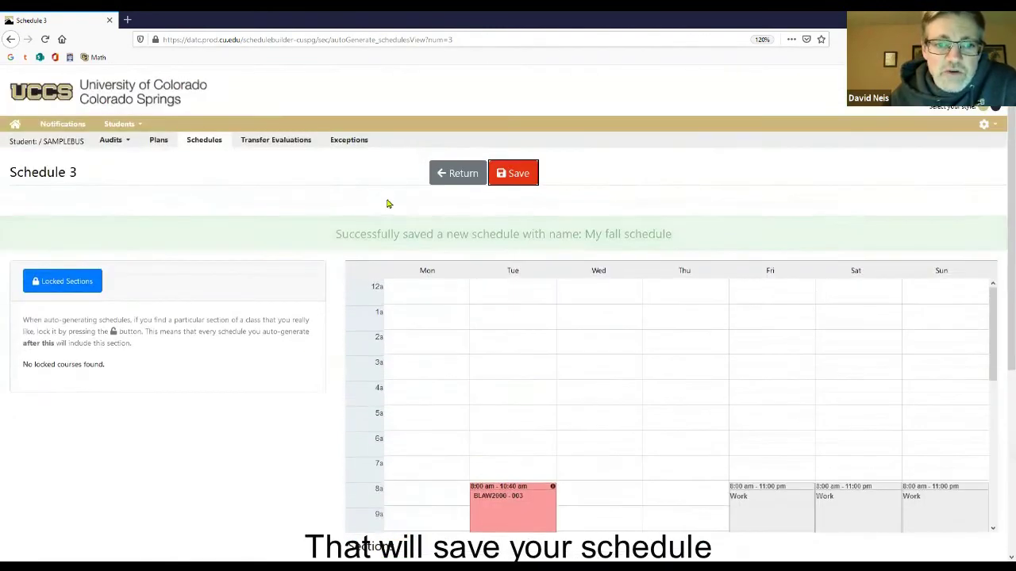
left_click(453, 179)
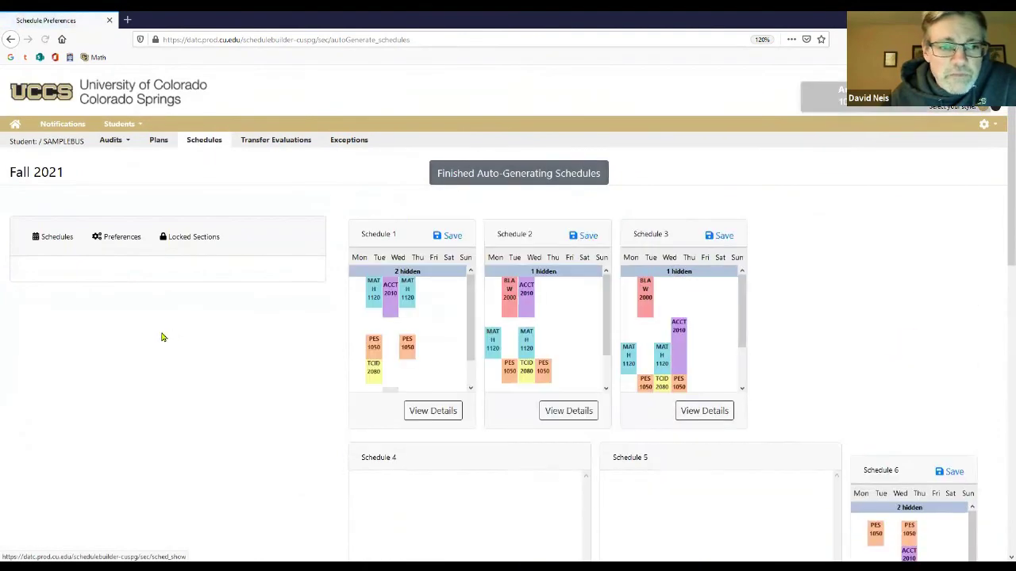
scroll(231, 399, "down", 3)
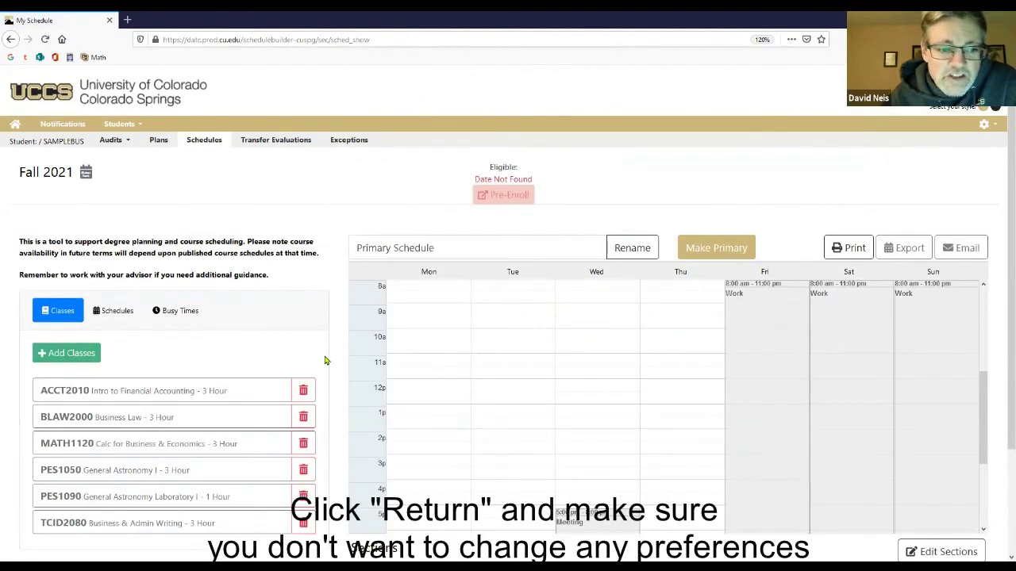
Step: Examine the class list, calendar and sections shown for the schedule named Primary Schedule
scroll(333, 365, "down", 3)
scroll(349, 376, "up", 3)
scroll(774, 249, "down", 5)
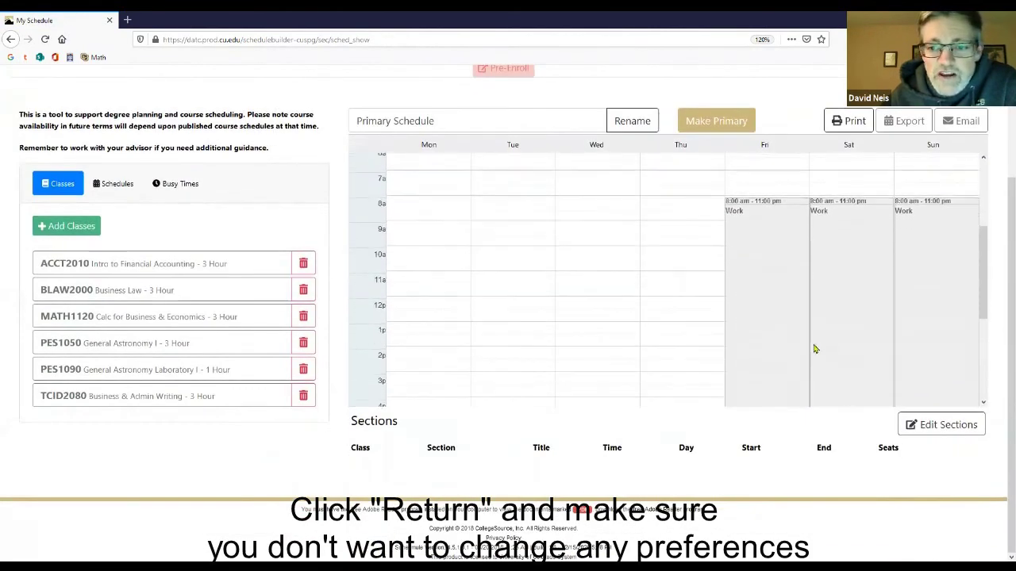
scroll(742, 318, "up", 4)
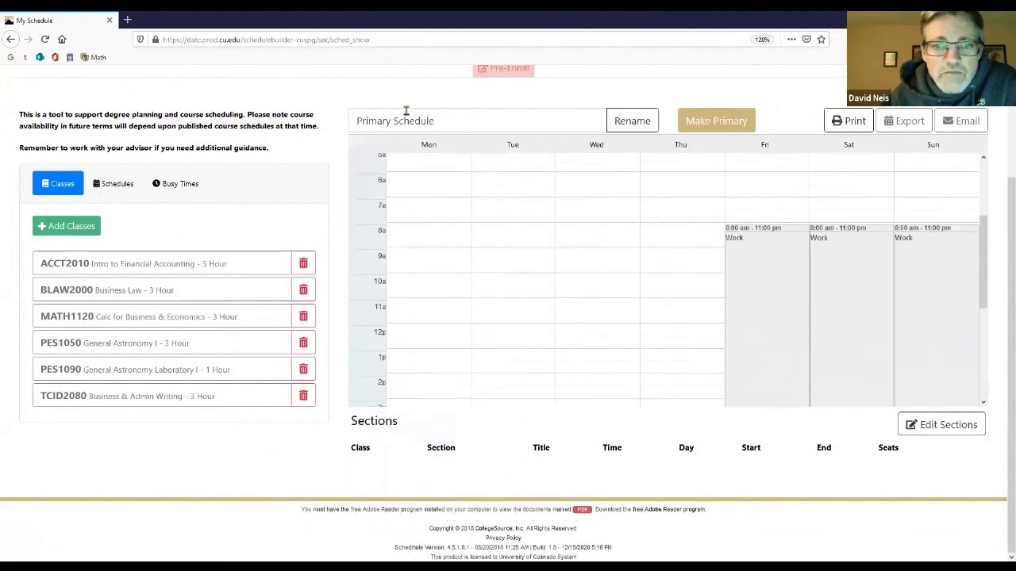
scroll(471, 100, "up", 3)
left_click(567, 249)
left_click(693, 247)
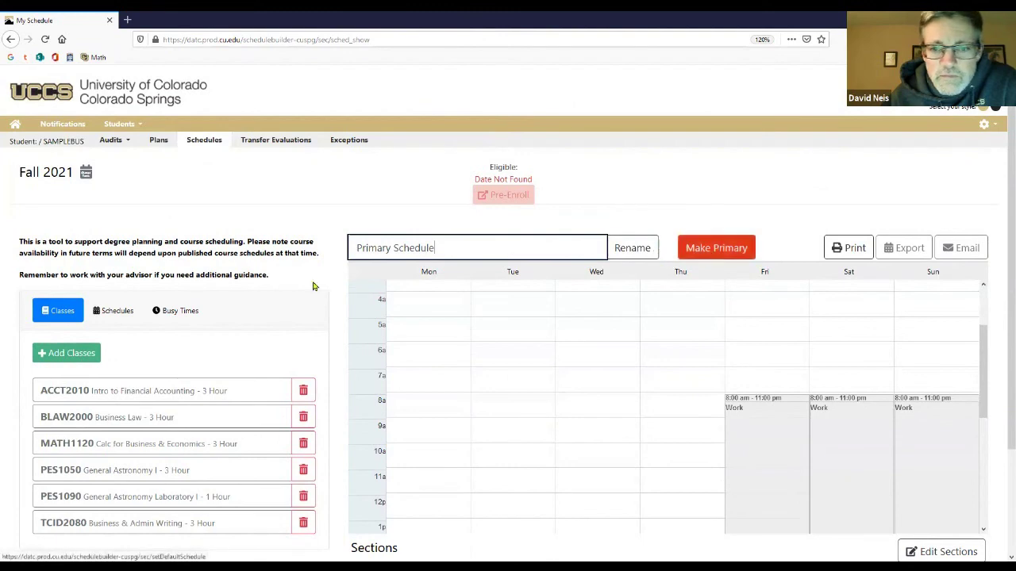
Step: Show the saved schedules and open "My fall schedule", the one set as primary
left_click(121, 311)
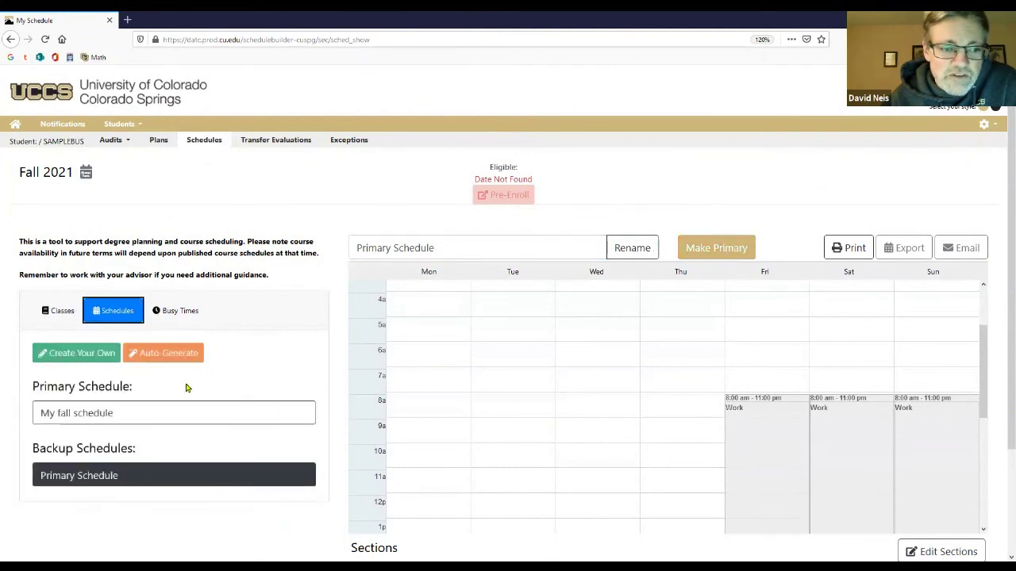
scroll(186, 387, "down", 2)
left_click(123, 349)
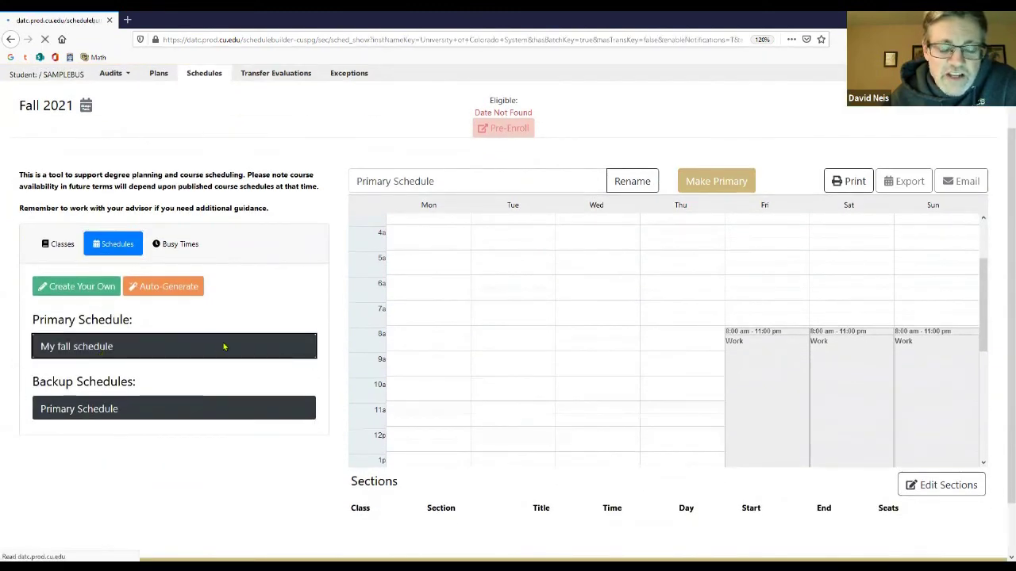